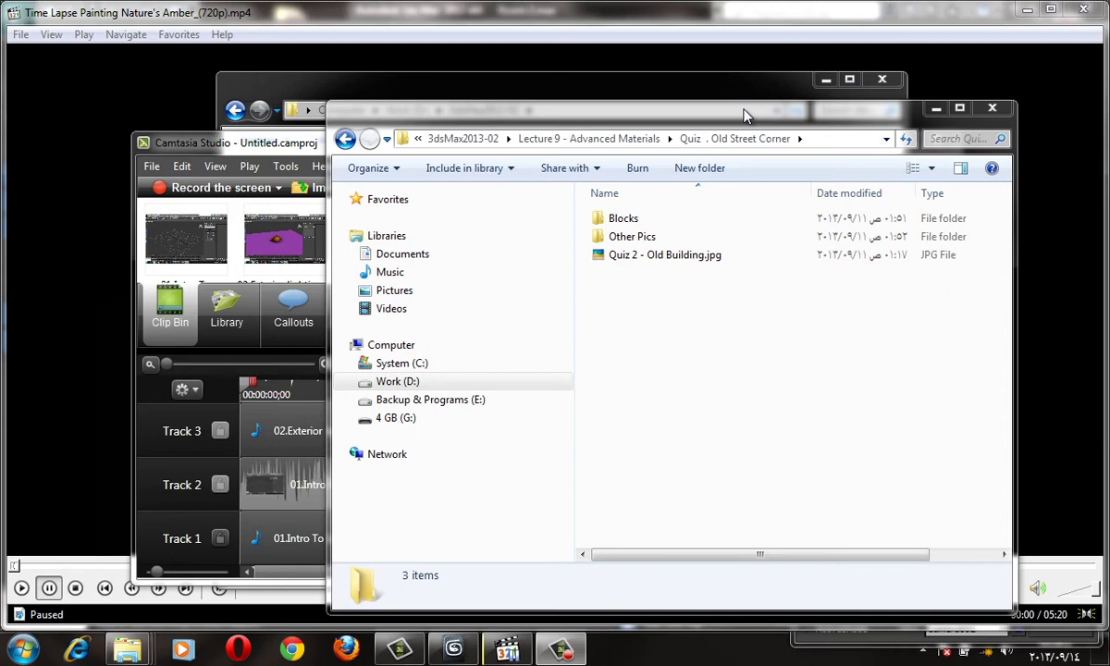
Move the Quiz . Old Street Corner folder window slightly left and maximize it to full screen
left_click_drag(746, 115, 693, 111)
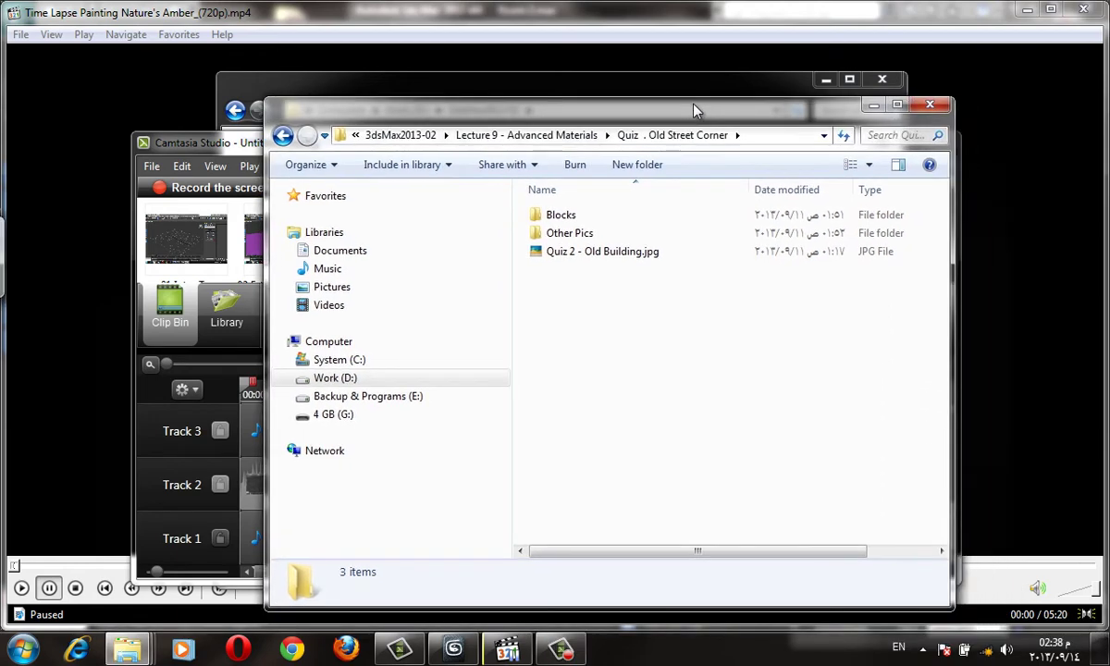
double_click(684, 104)
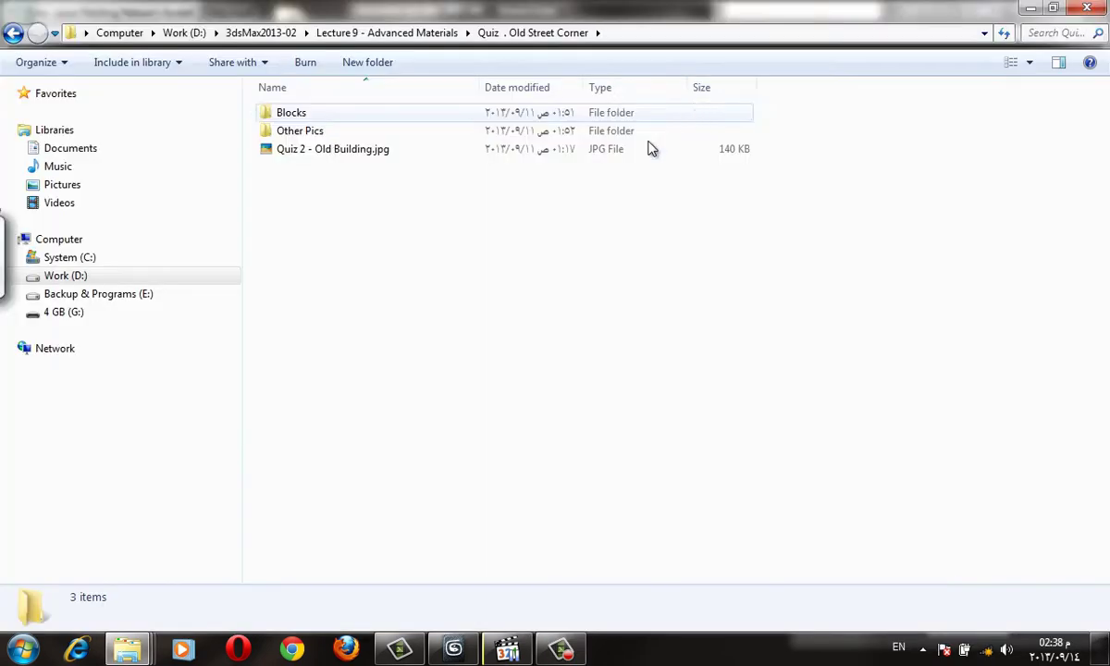
Open Quiz 2 - Old Building.jpg from the folder in Picasa Photo Viewer
double_click(363, 150)
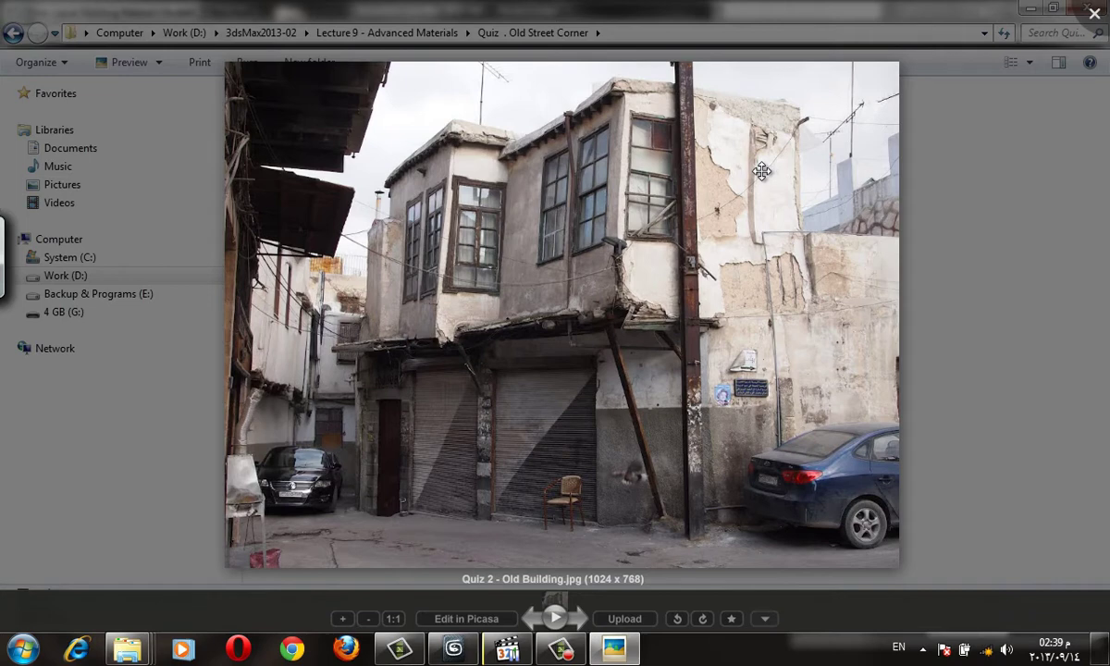
key("Escape")
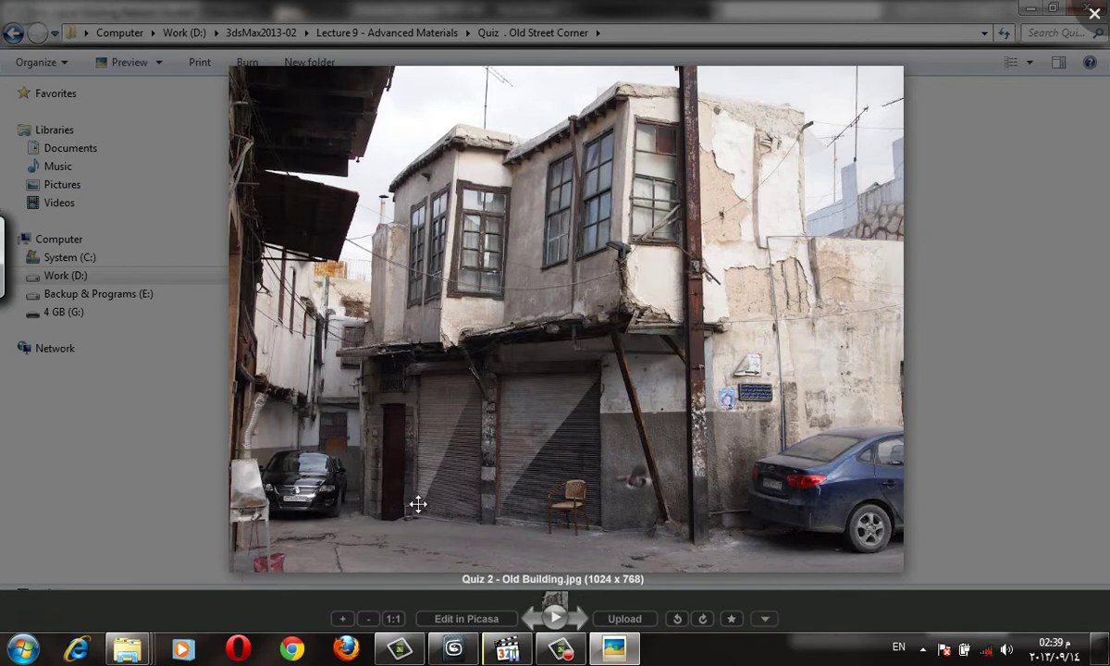
Zoom into the Old Building photo to examine the shutters and lower storey
scroll(419, 504, "up", 1)
scroll(436, 460, "up", 2)
scroll(479, 453, "up", 1)
scroll(664, 416, "up", 1)
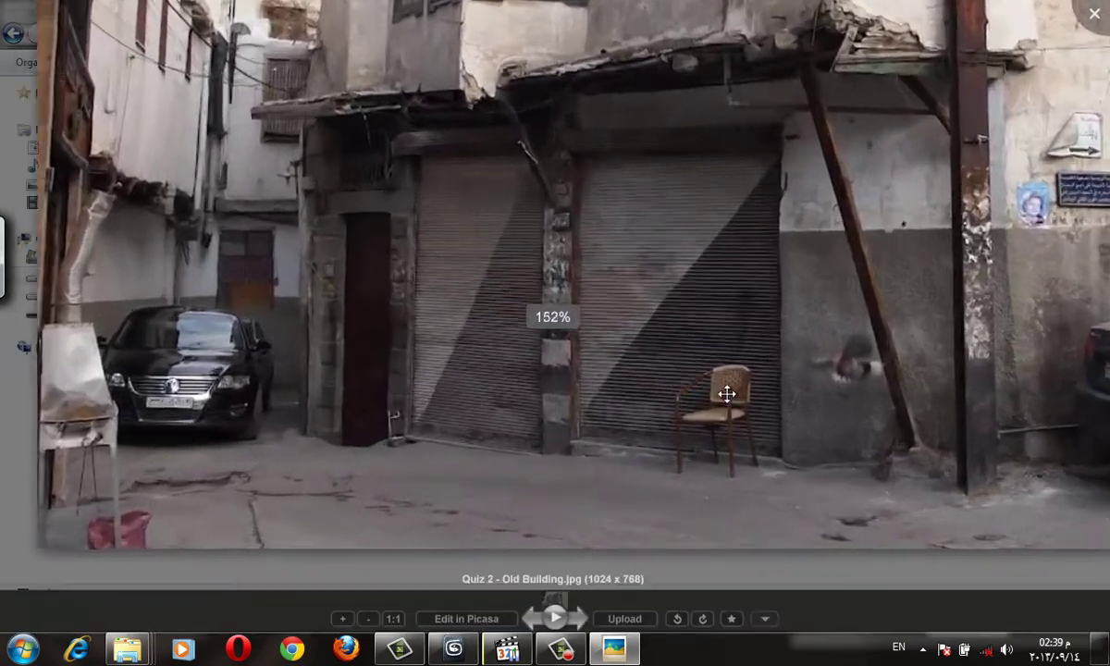
scroll(727, 393, "up", 2)
left_click_drag(825, 384, 733, 491)
left_click_drag(850, 545, 775, 561)
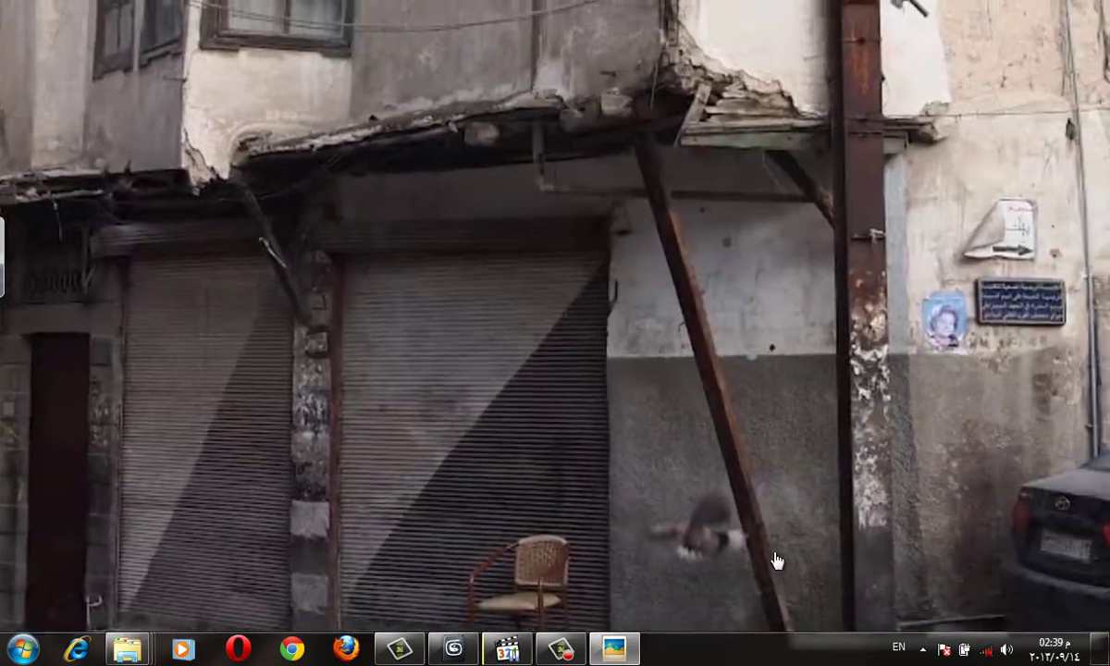
scroll(702, 473, "down", 1)
scroll(764, 538, "down", 3)
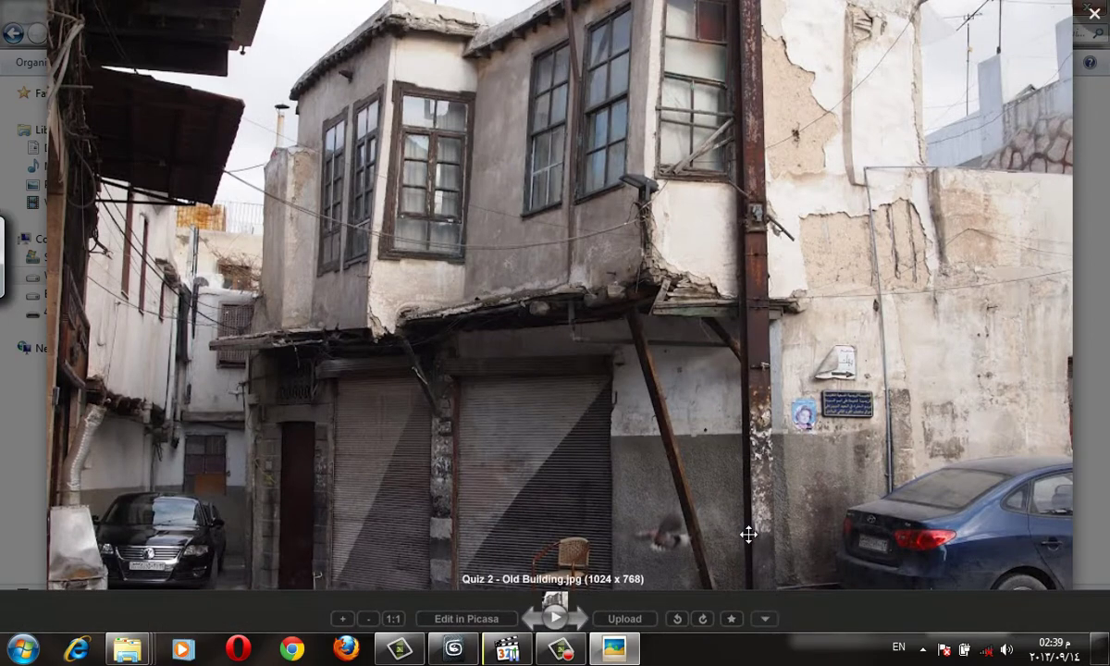
left_click_drag(749, 534, 736, 360)
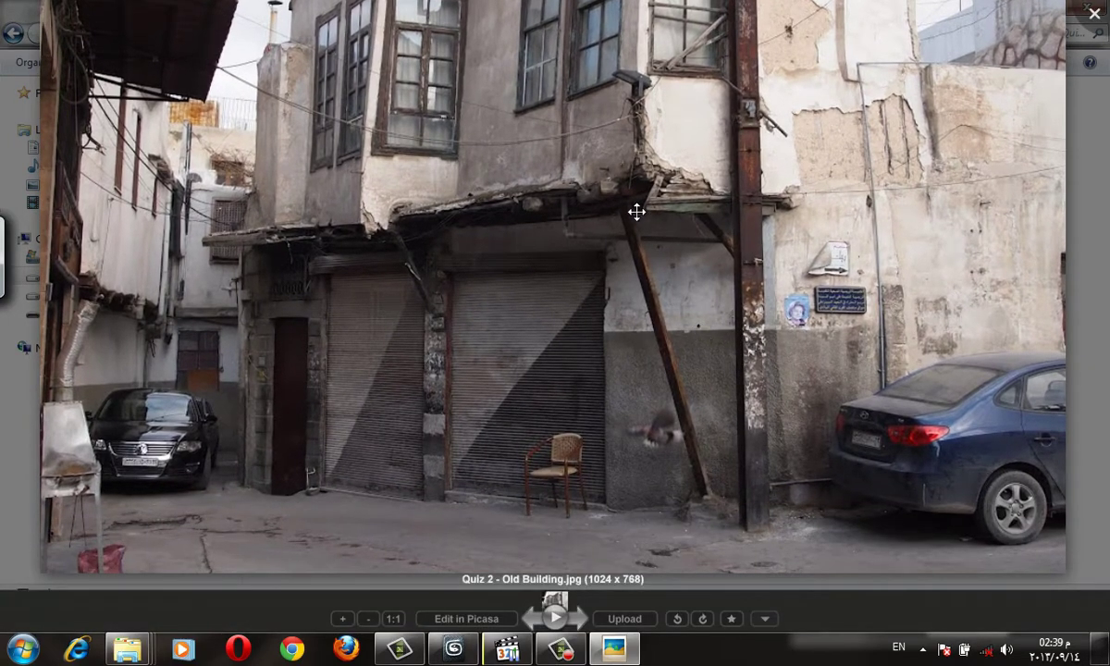
Zoom in on the parked black car and the alley beside it
scroll(703, 231, "up", 5)
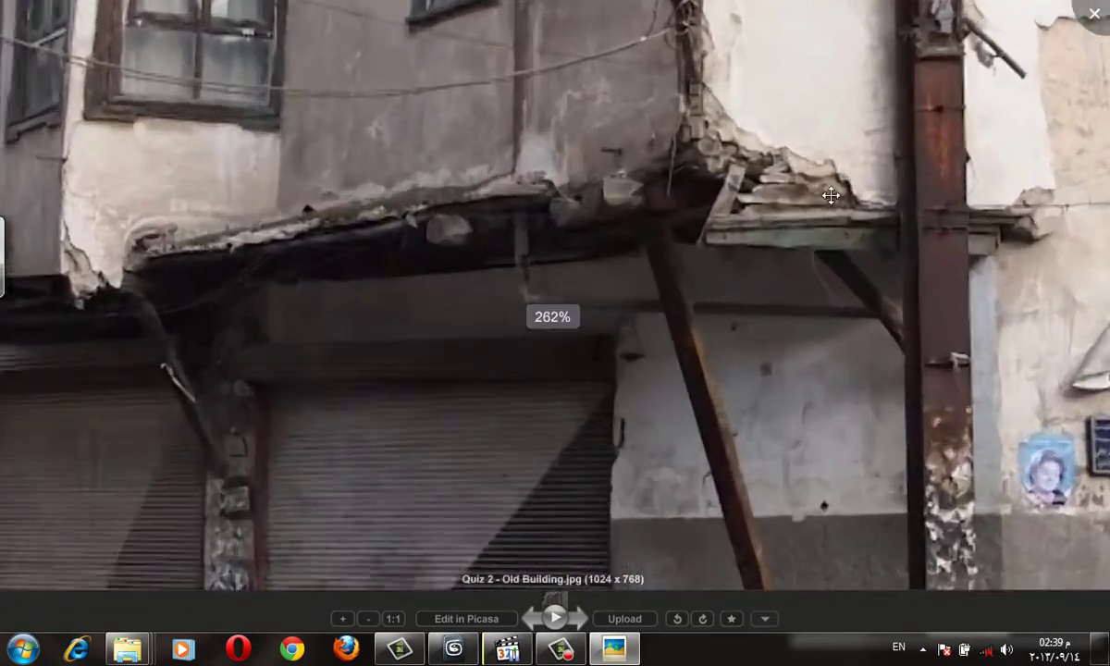
scroll(726, 278, "up", 1)
scroll(367, 379, "down", 1)
scroll(555, 266, "down", 2)
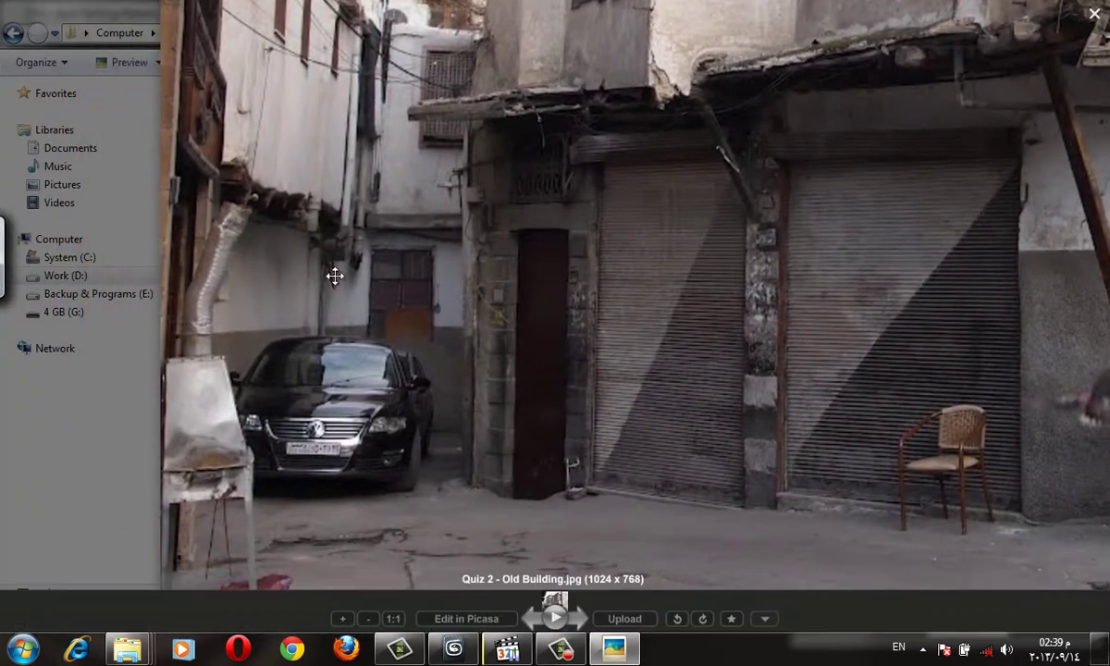
scroll(334, 272, "up", 2)
scroll(189, 252, "up", 2)
left_click_drag(159, 248, 135, 203)
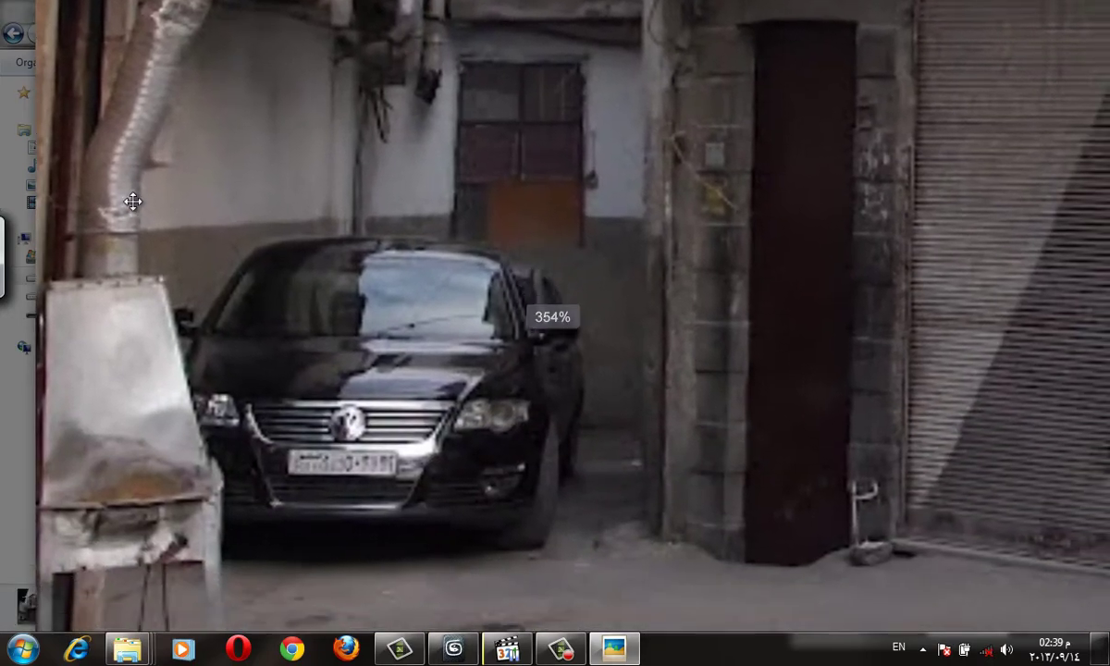
left_click_drag(383, 497, 384, 466)
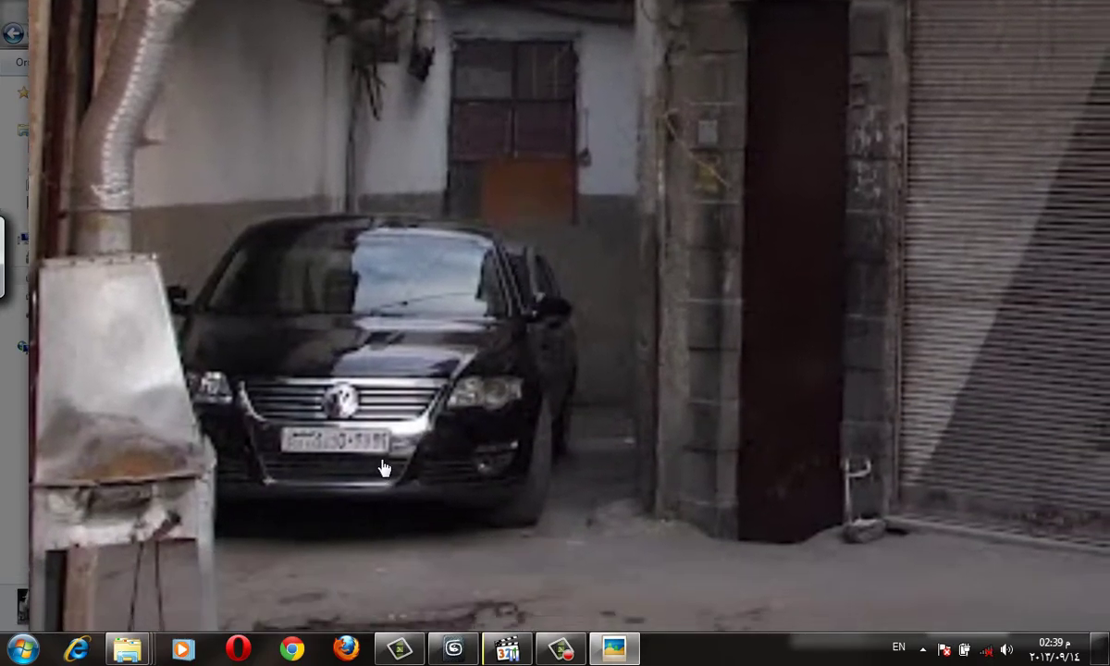
scroll(329, 471, "down", 3)
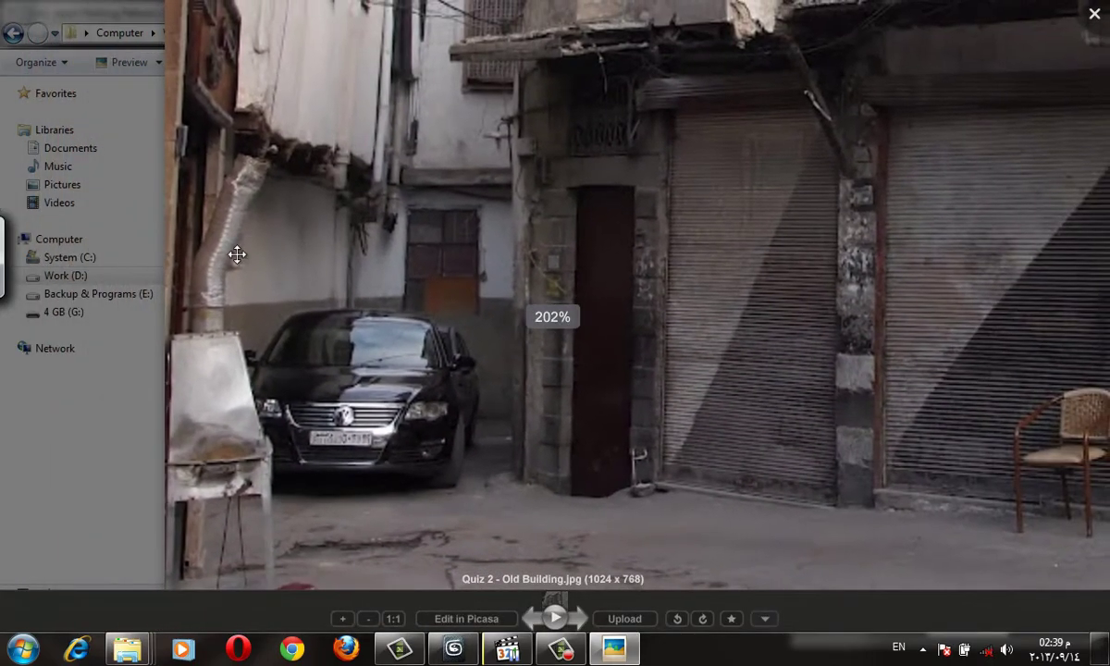
scroll(225, 238, "up", 3)
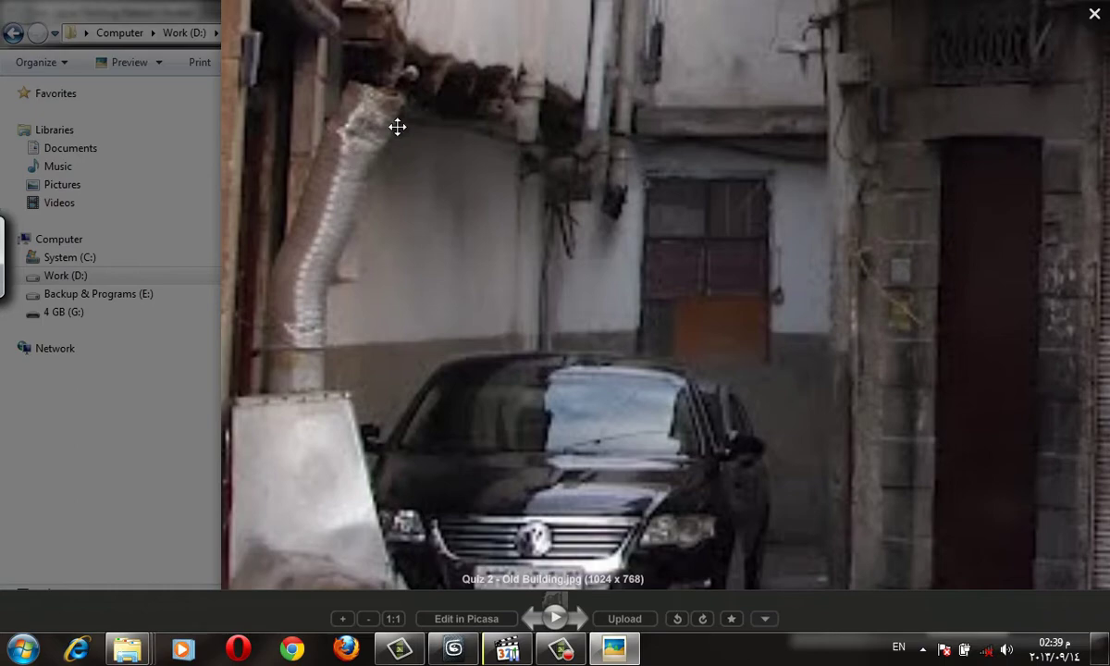
left_click_drag(477, 344, 446, 346)
scroll(446, 347, "down", 3)
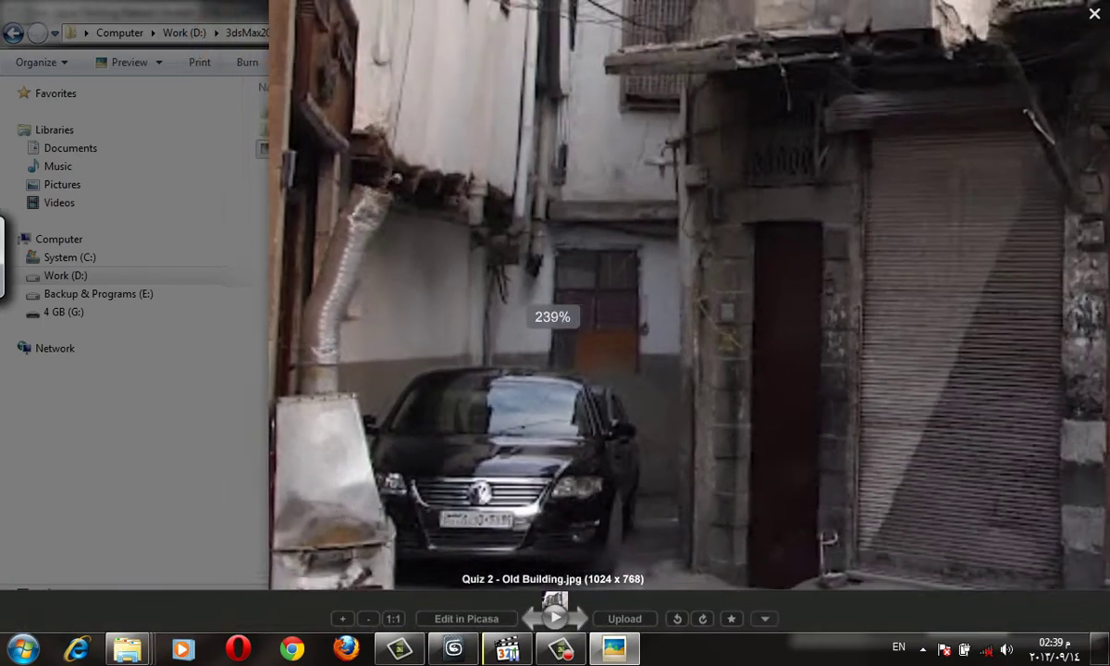
scroll(829, 421, "up", 3)
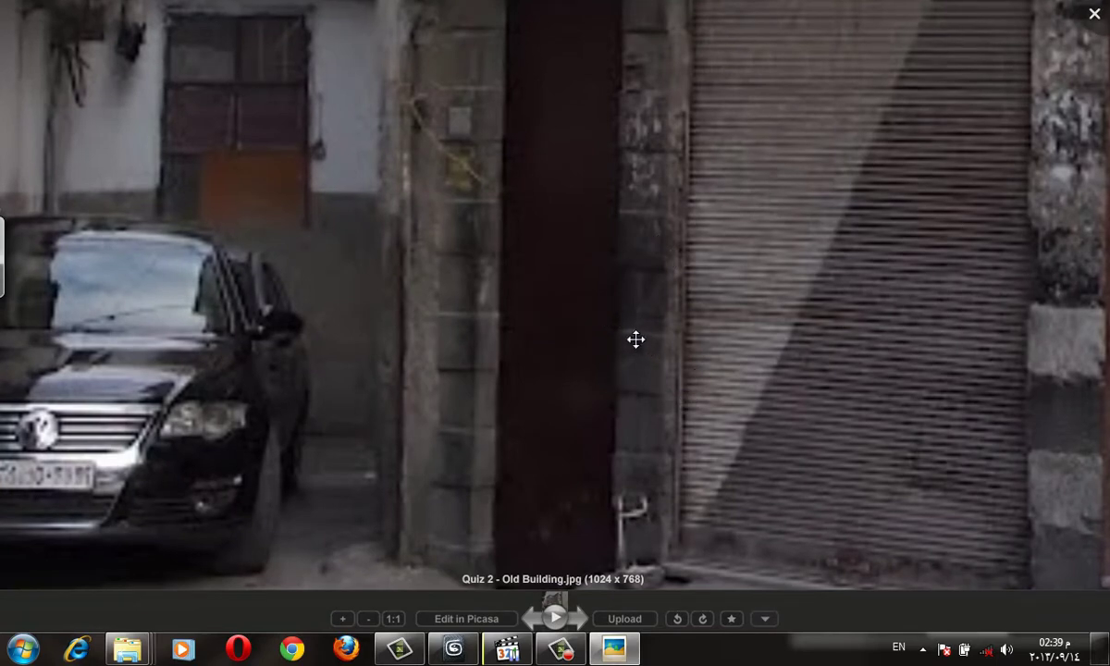
scroll(689, 291, "down", 1)
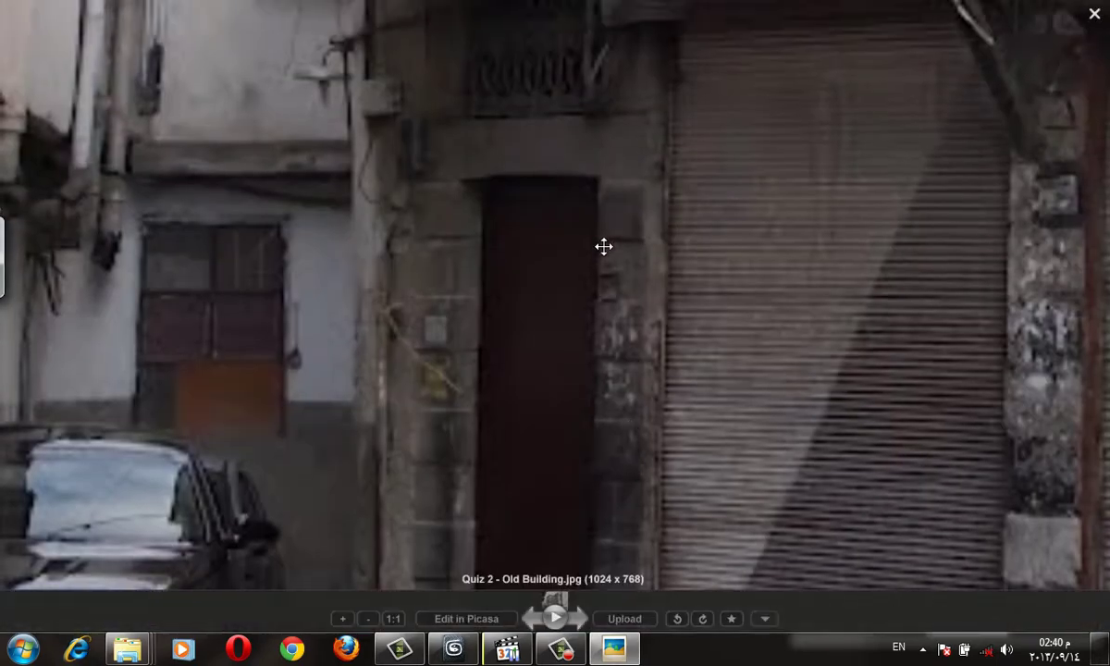
Inspect the balcony above the door and the upper storey up close
left_click_drag(602, 245, 533, 340)
scroll(543, 265, "up", 2)
scroll(602, 156, "up", 3)
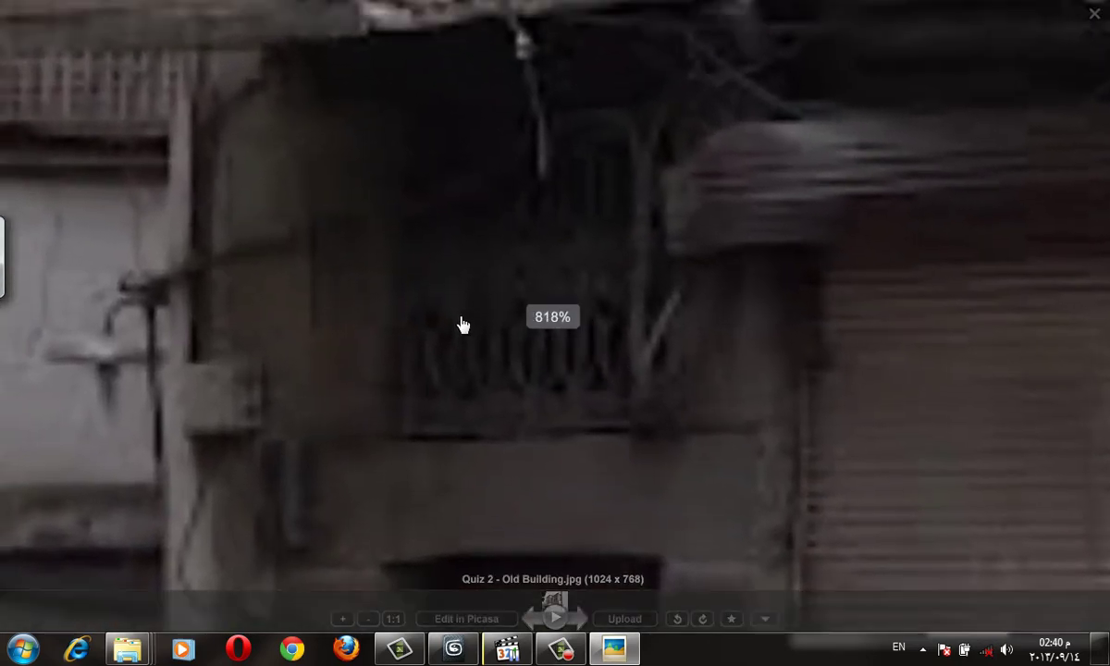
left_click_drag(459, 322, 498, 363)
scroll(420, 225, "down", 3)
left_click_drag(429, 214, 400, 308)
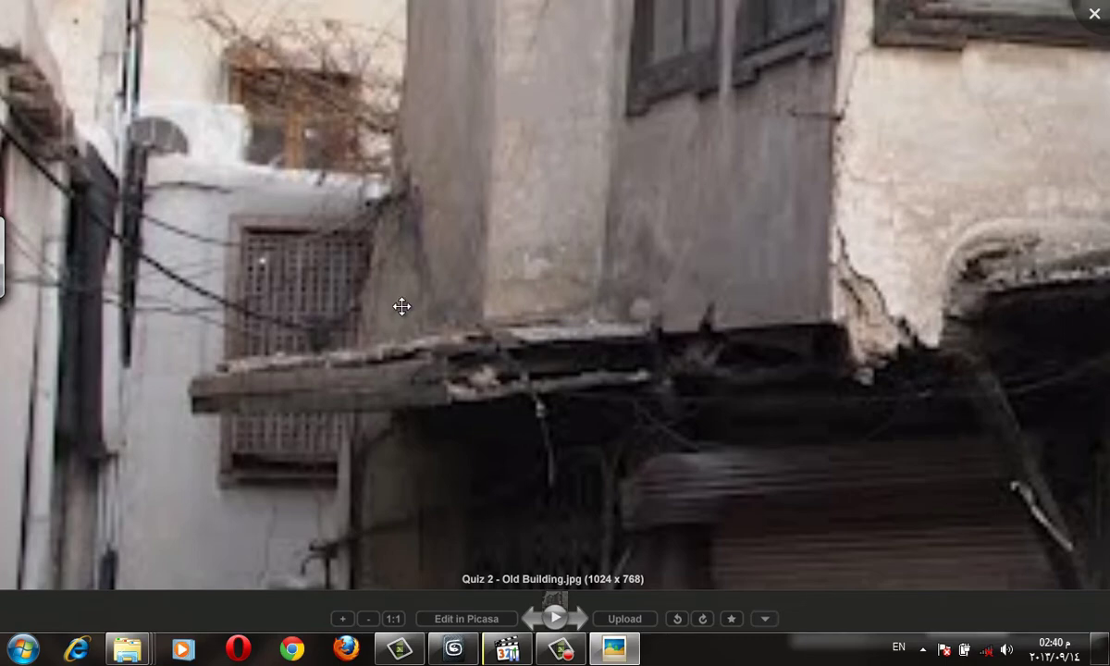
scroll(439, 255, "down", 1)
scroll(371, 184, "down", 4)
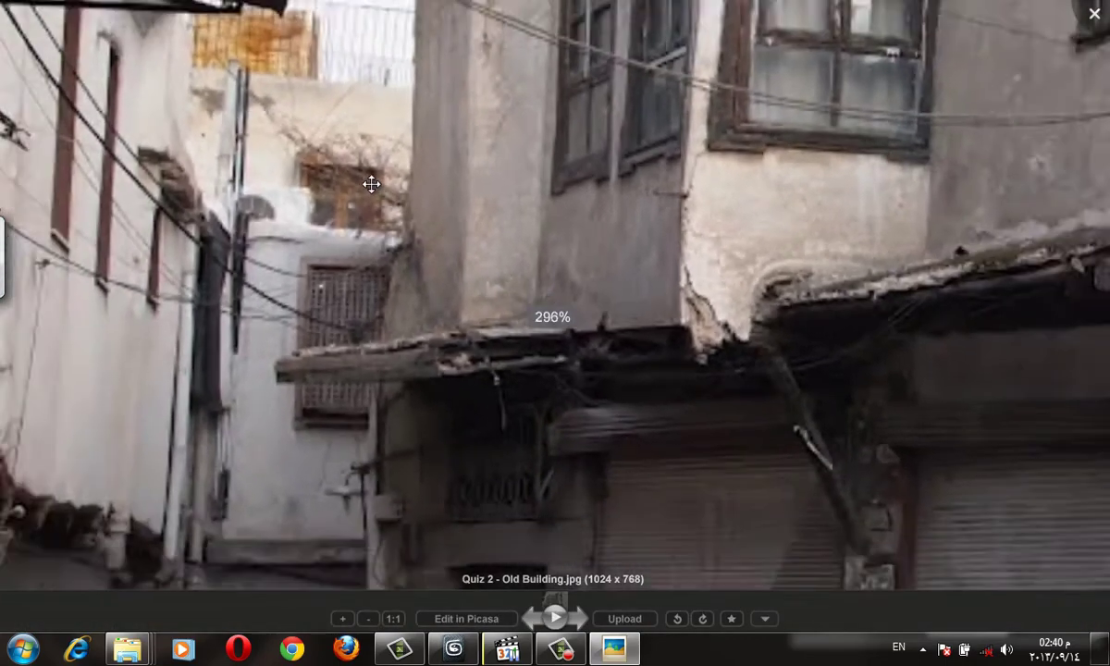
scroll(371, 184, "down", 2)
scroll(427, 290, "up", 3)
scroll(285, 181, "up", 2)
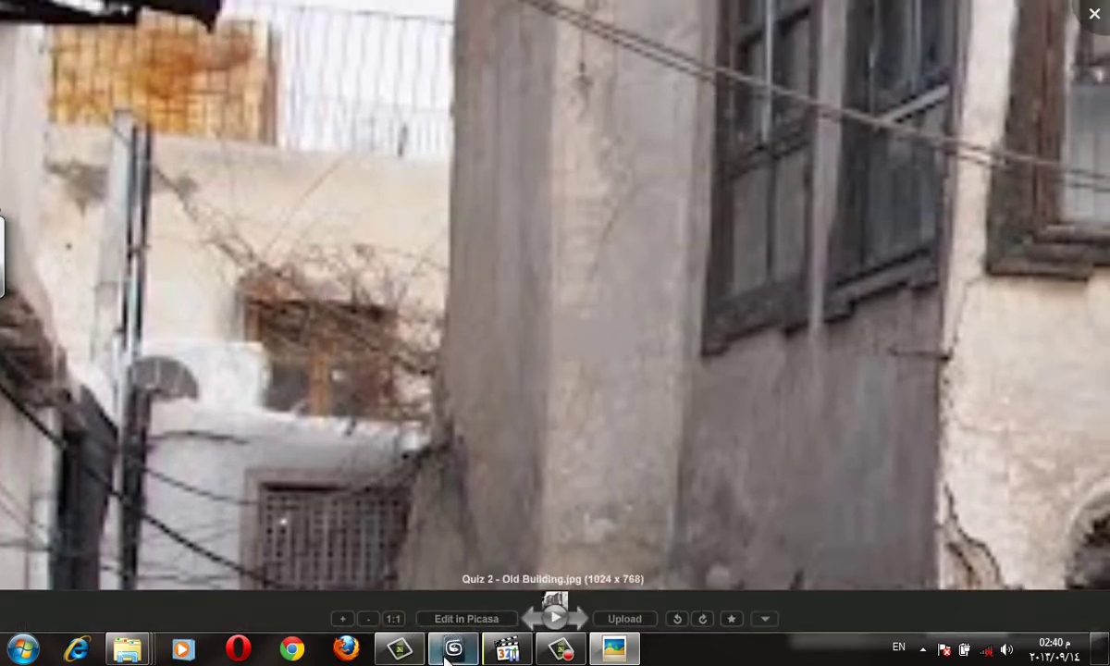
Minimize Render Setup, place an AEC Extended Scotch Pine foliage in the room, and isolate it
left_click(453, 648)
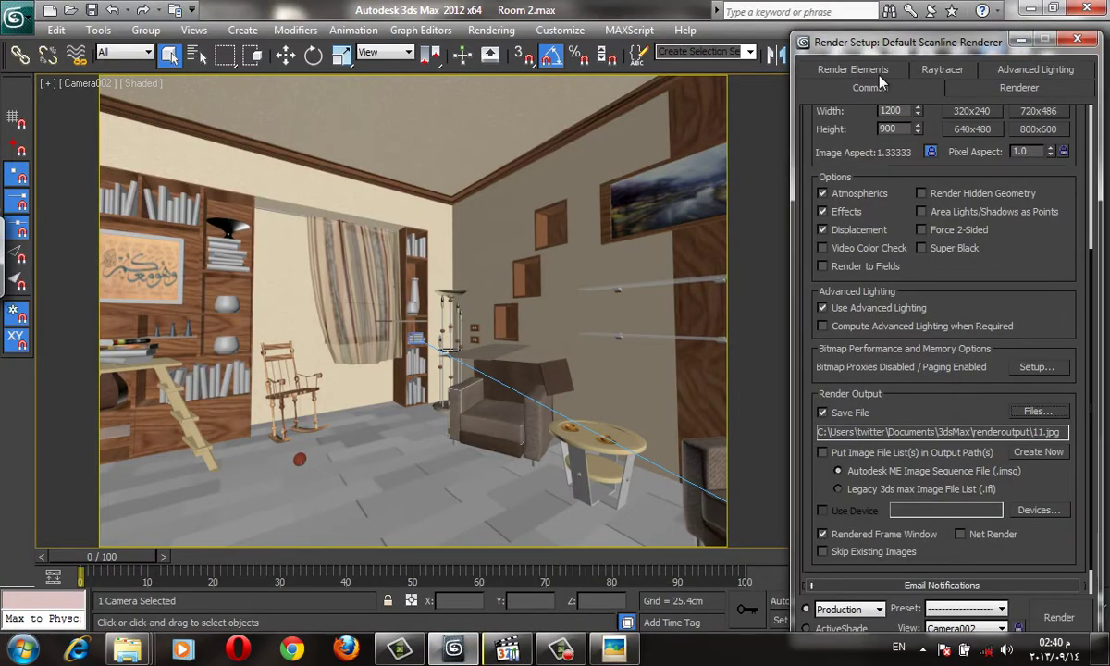
left_click(1021, 39)
left_click(806, 85)
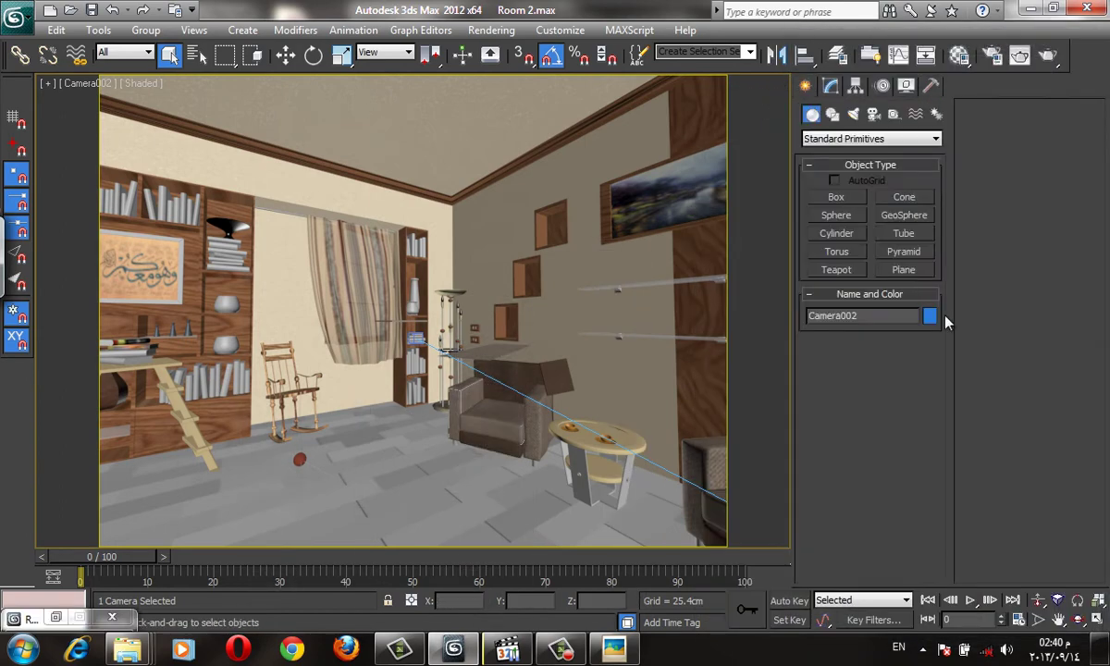
left_click(861, 139)
left_click(863, 263)
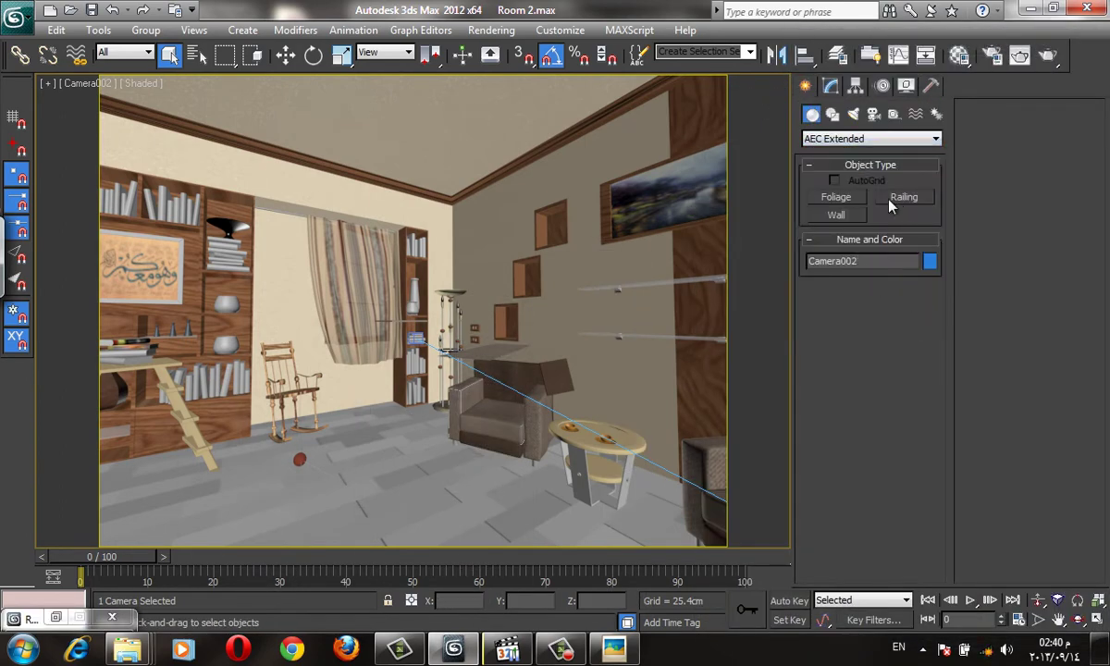
left_click(835, 197)
left_click(1013, 338)
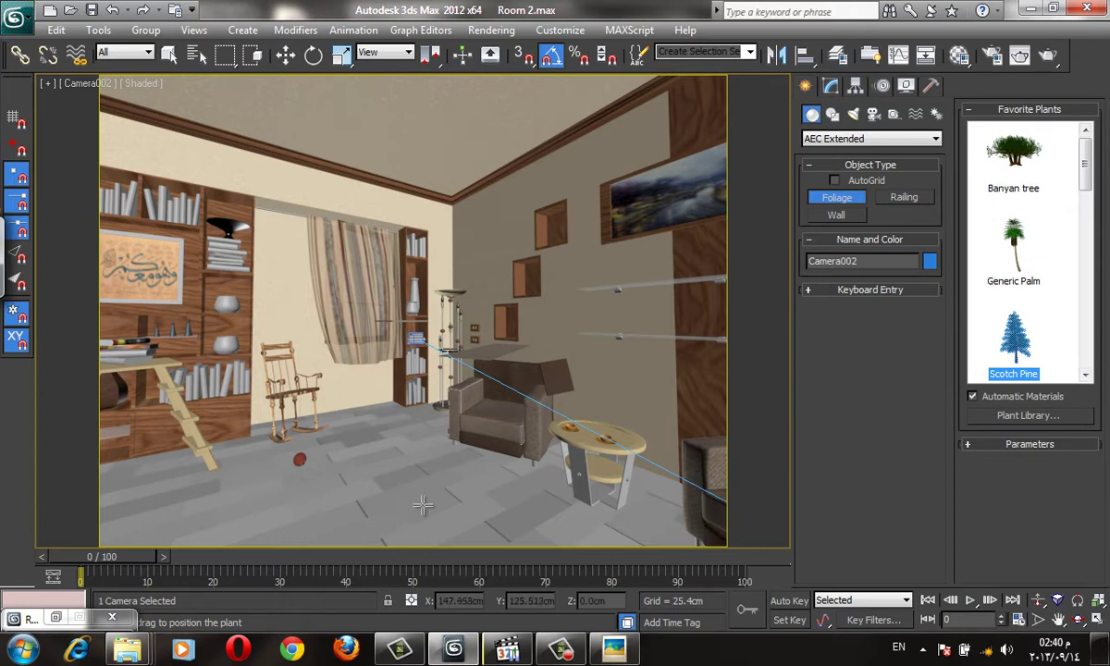
left_click(398, 474)
key("alt+q")
In Perspective view, turn off Foliage001's leaves and trunk and zoom in on the red branches
key("p")
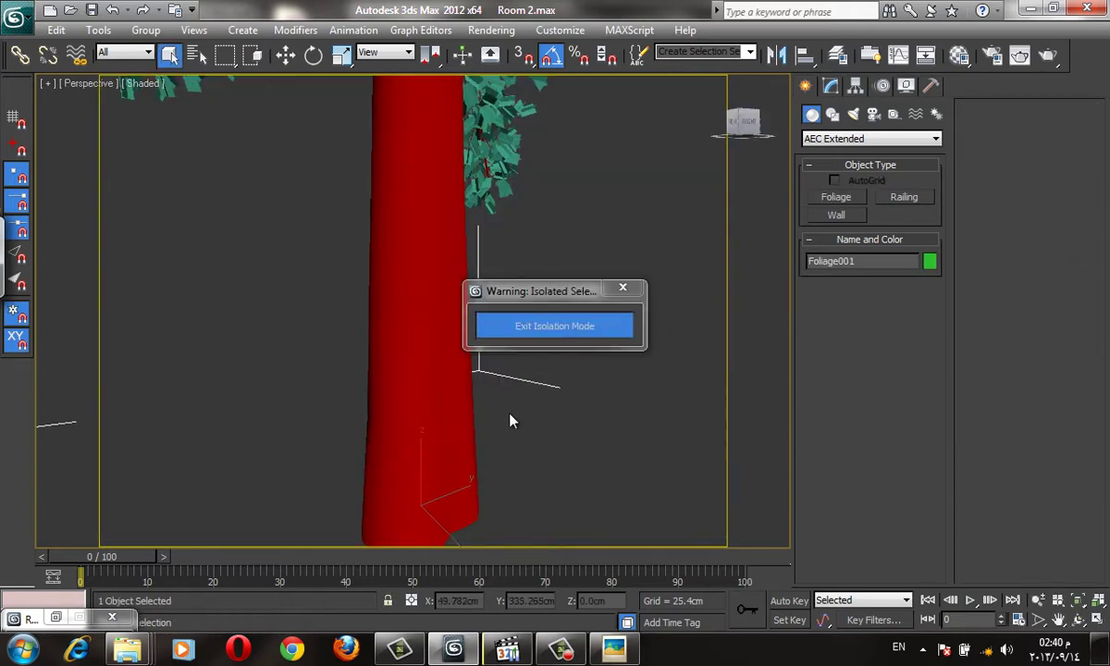
key("z")
left_click(831, 85)
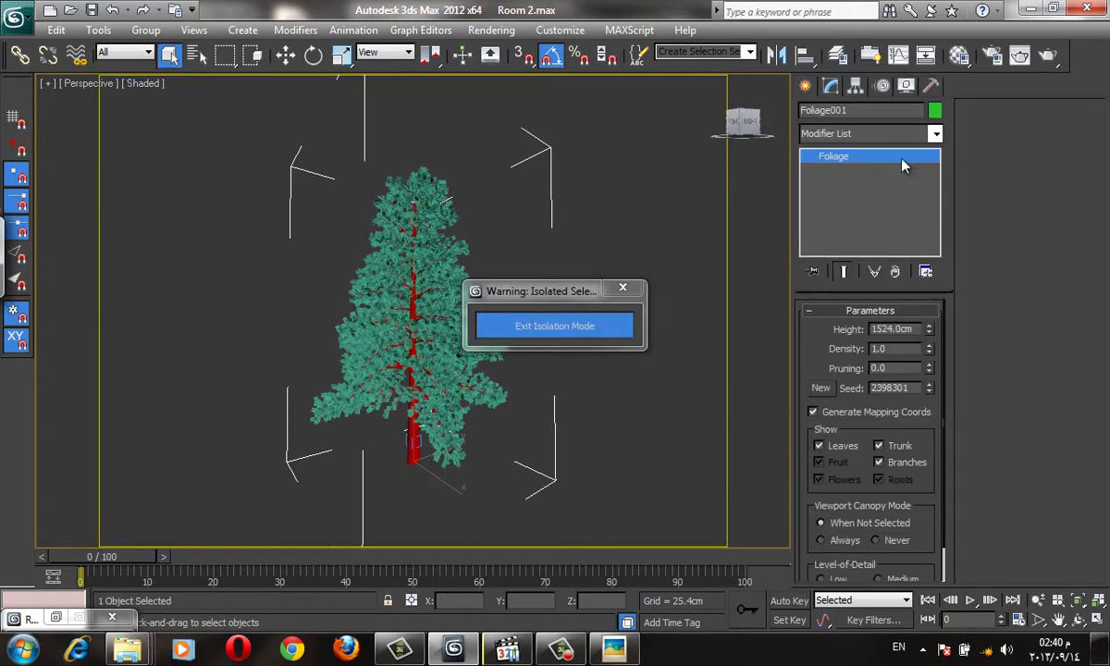
left_click(819, 446)
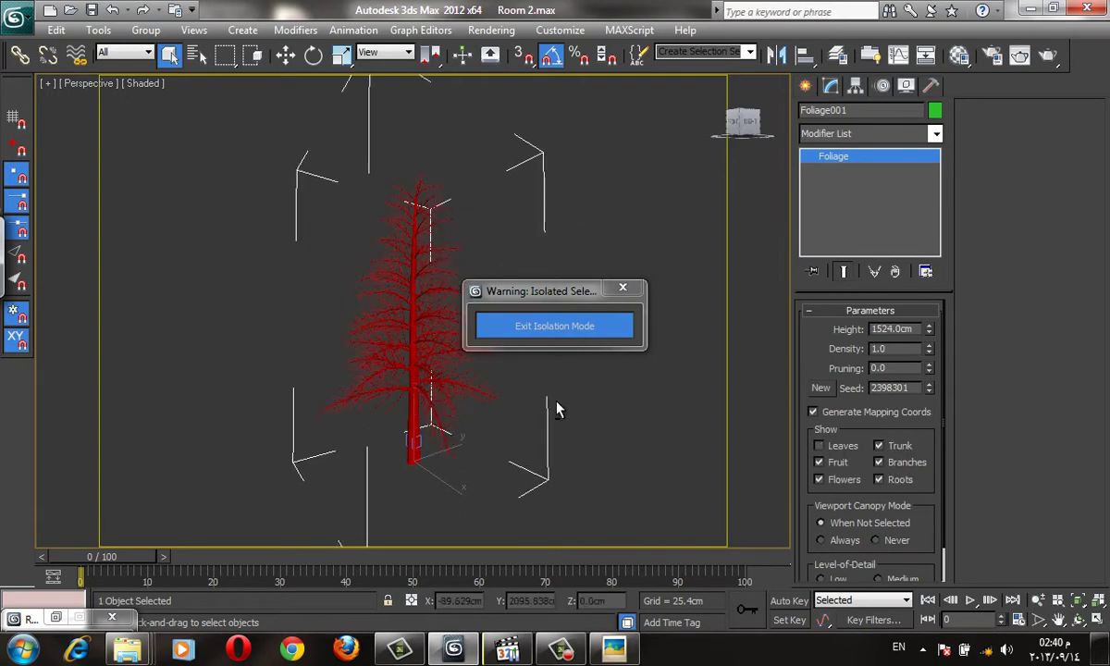
middle_click_drag(555, 406, 592, 398, "alt")
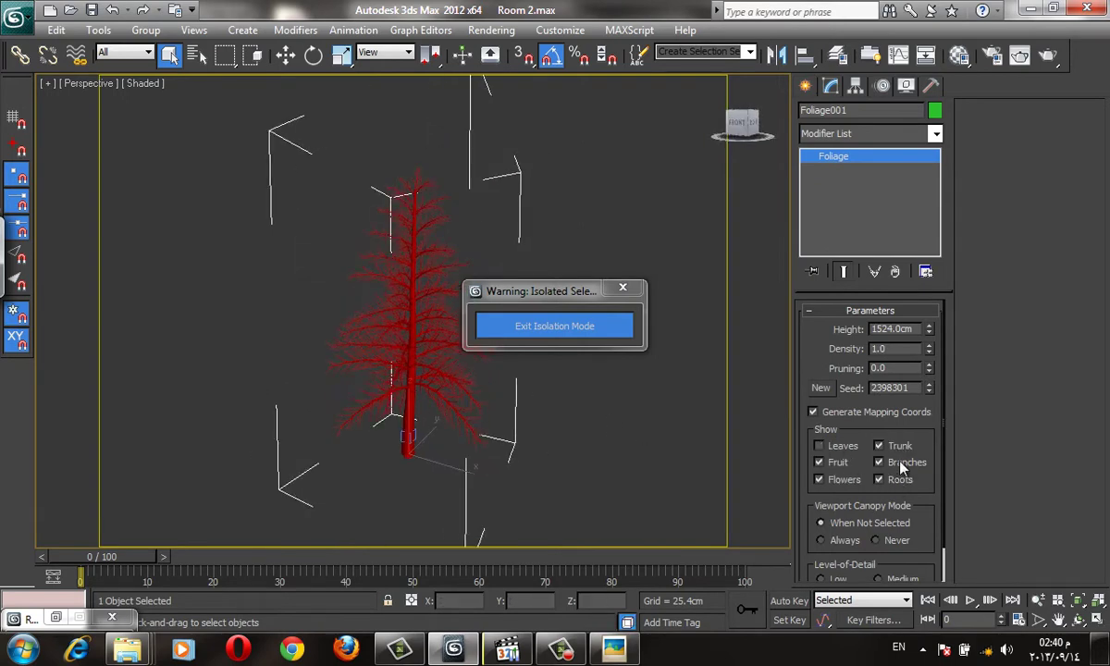
left_click(878, 445)
middle_click_drag(417, 366, 391, 345, "alt")
scroll(391, 344, "up", 10)
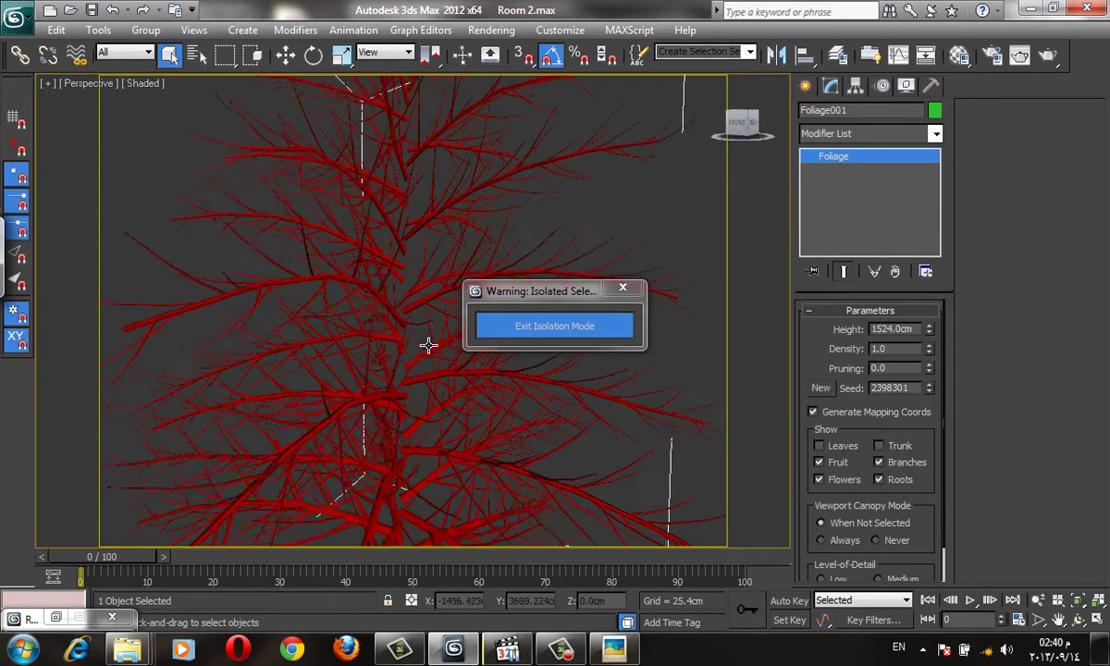
mouse_move(503, 361)
middle_mouse_down()
mouse_move(313, 356)
mouse_move(282, 379)
middle_mouse_up()
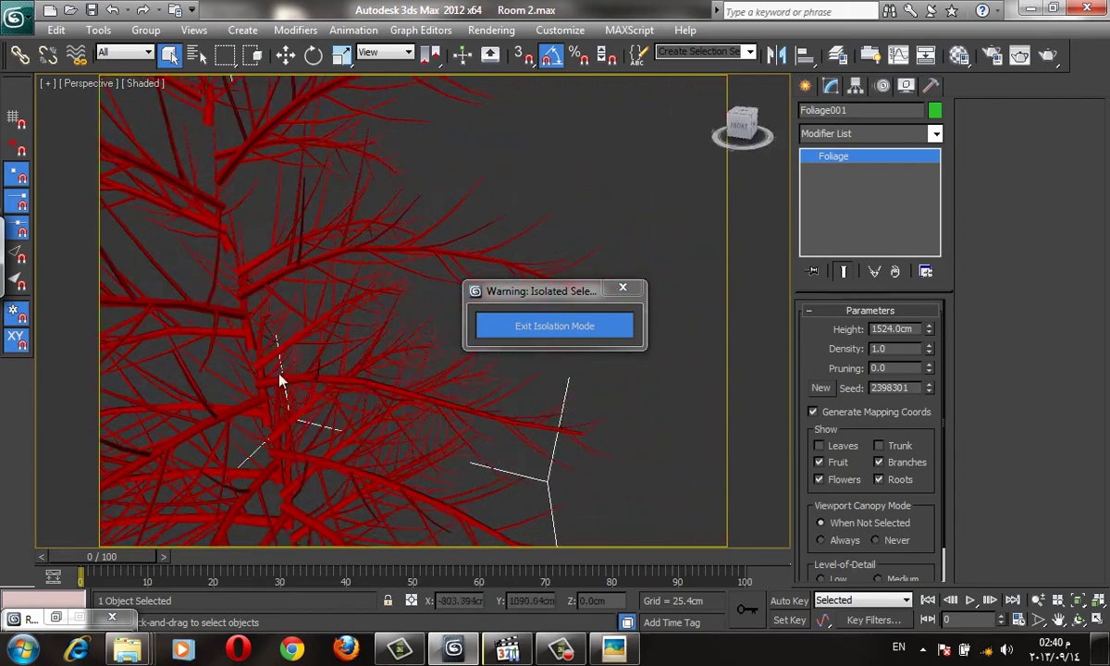
middle_click_drag(378, 491, 416, 481)
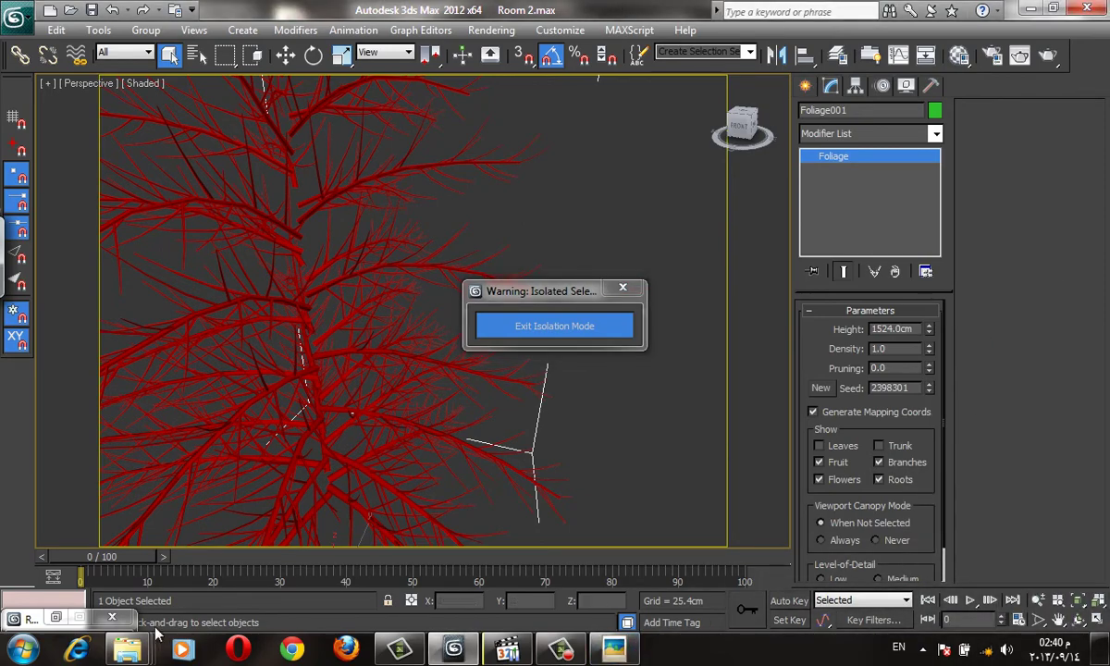
mouse_move(128, 649)
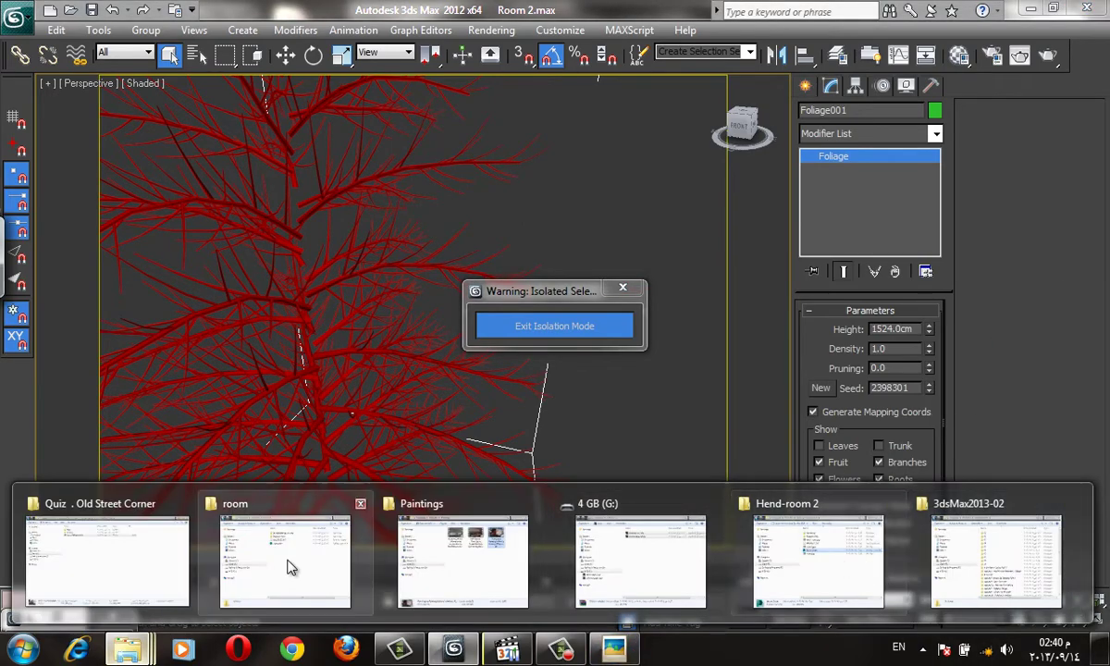
Reopen Quiz 2 - Old Building.jpg from the Quiz . Old Street Corner folder and adjust the zoom
left_click(111, 563)
double_click(560, 146)
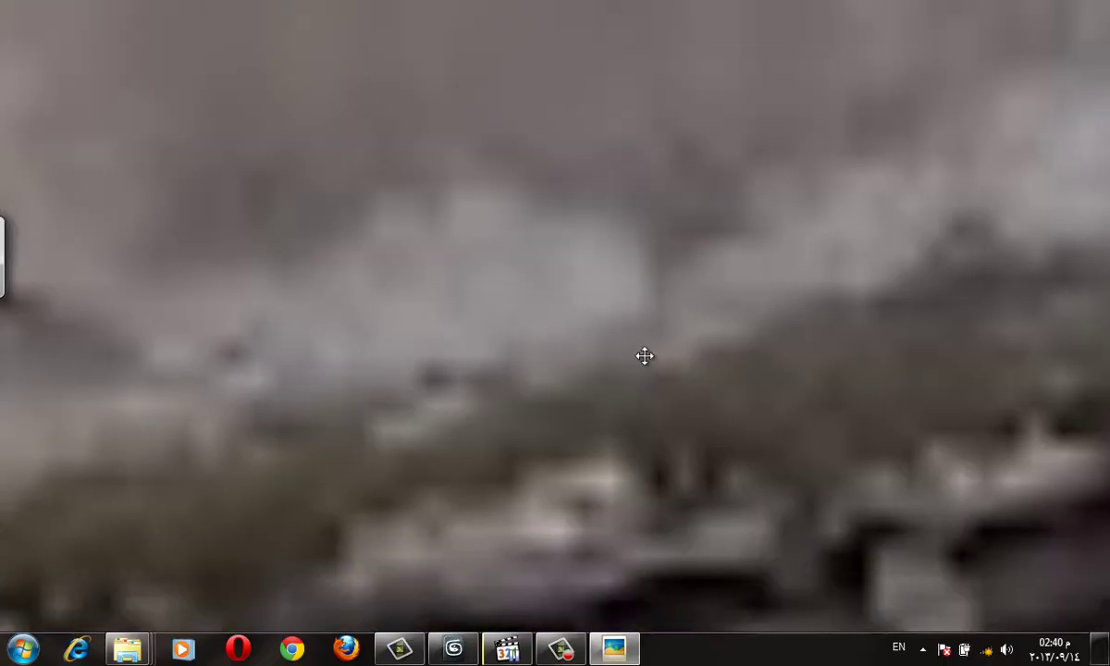
scroll(643, 357, "down", 3)
scroll(647, 379, "down", 4)
scroll(656, 330, "down", 2)
scroll(698, 364, "down", 1)
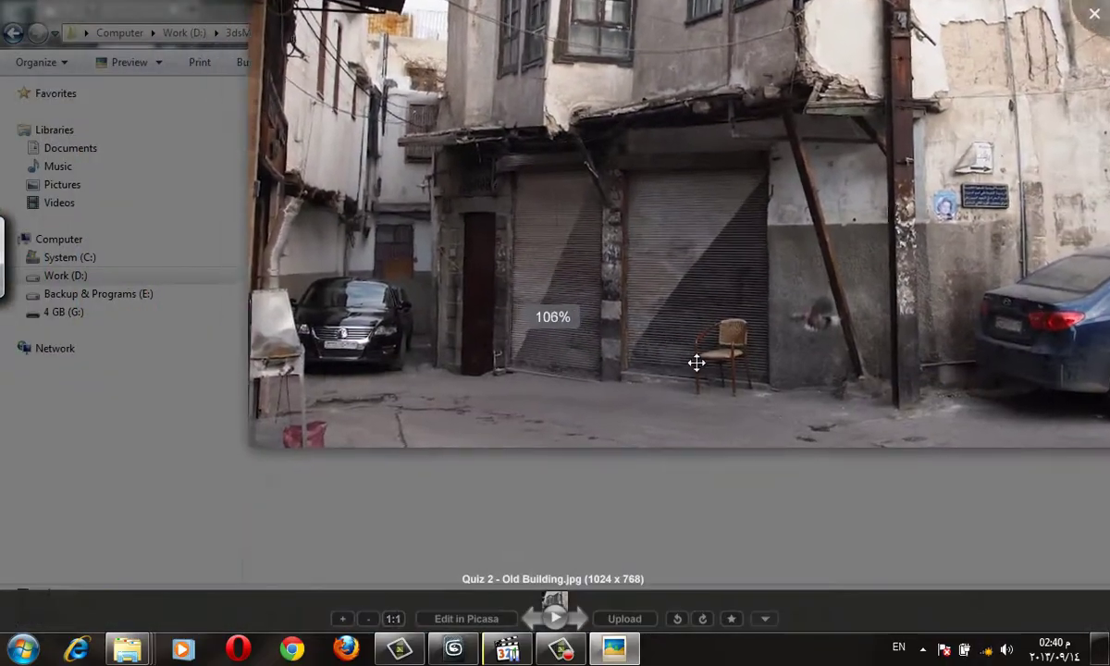
scroll(847, 479, "up", 3)
scroll(1001, 441, "up", 1)
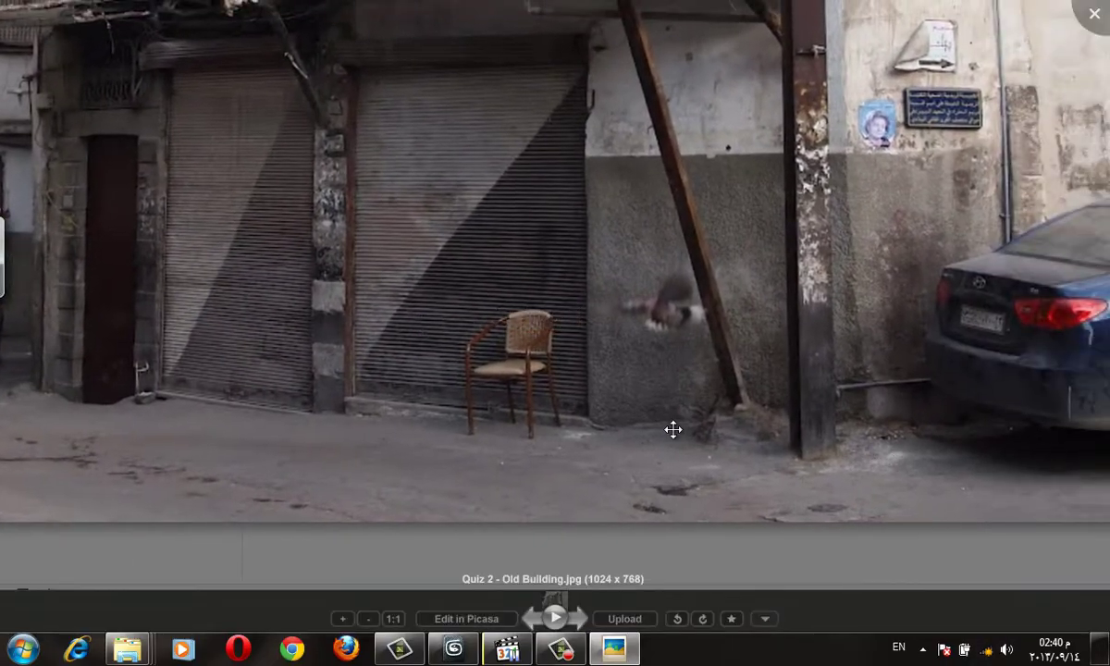
Pan across the street level: the parked black car, cracked pavement and right side
left_click_drag(671, 428, 700, 414)
left_click_drag(498, 411, 579, 449)
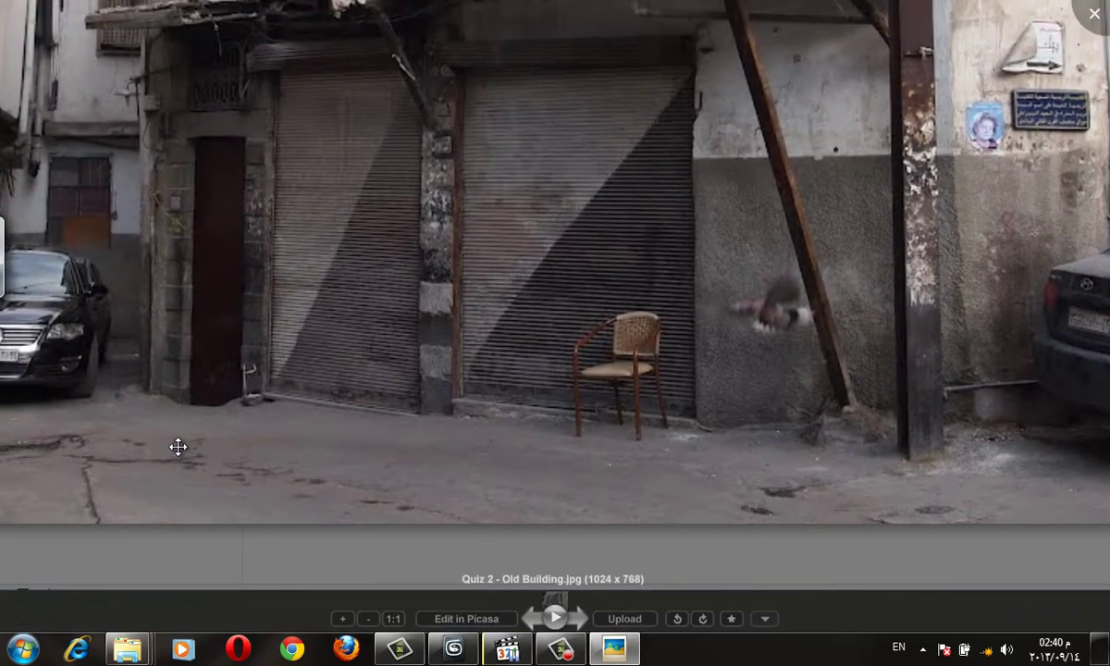
mouse_move(177, 447)
left_mouse_down()
mouse_move(274, 436)
mouse_move(357, 399)
mouse_move(457, 402)
left_mouse_up()
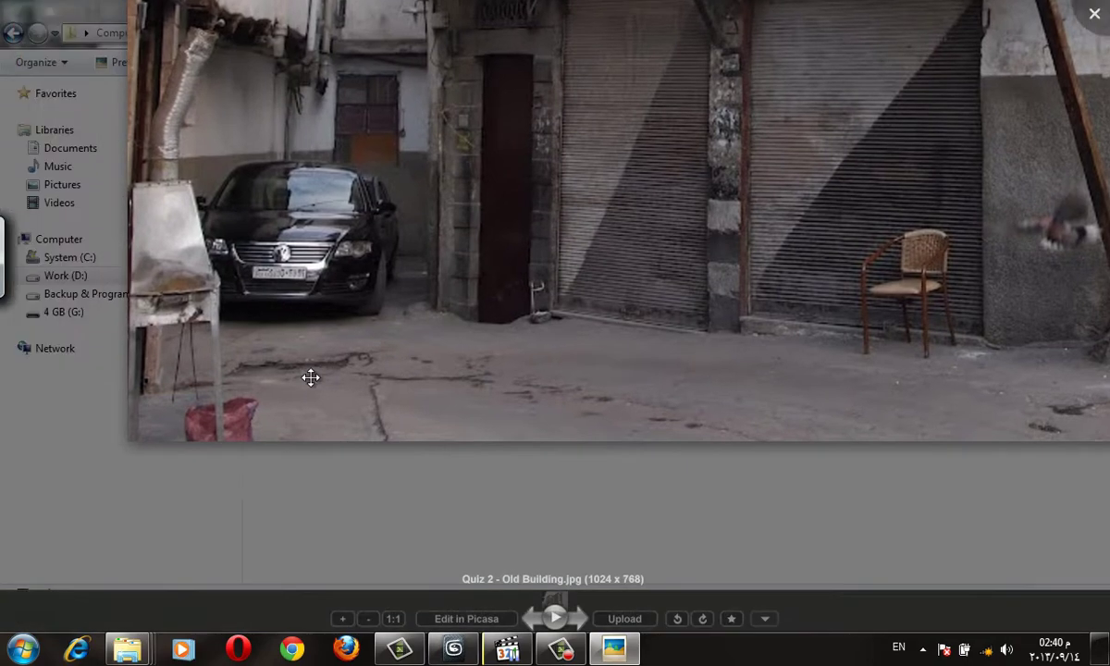
scroll(310, 377, "up", 2)
left_click_drag(647, 436, 593, 467)
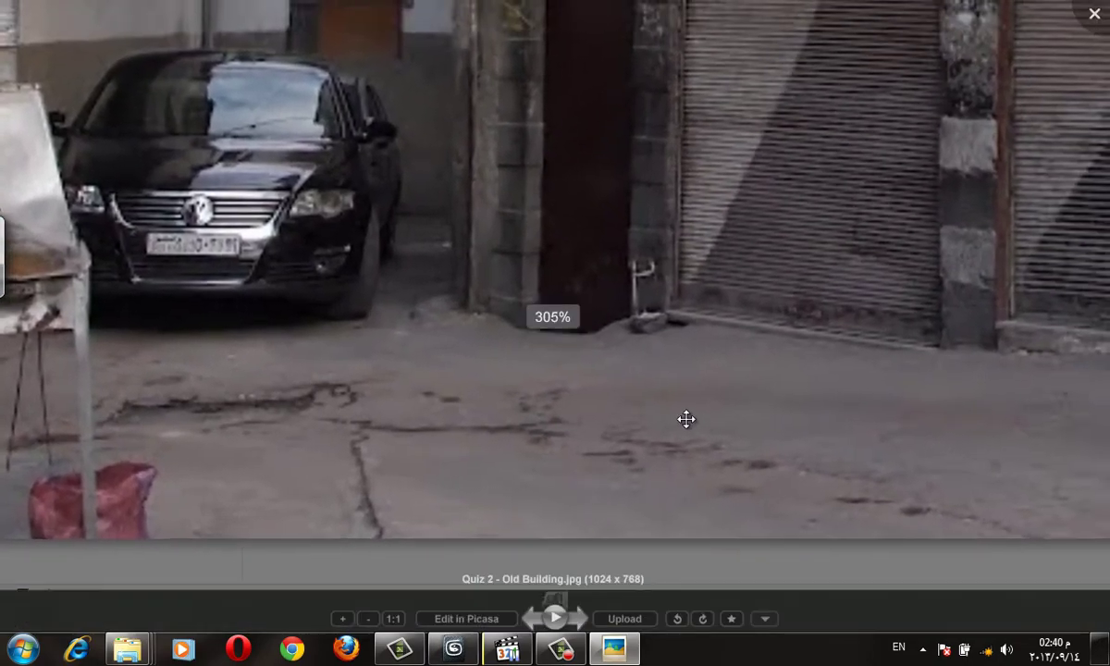
scroll(687, 419, "down", 2)
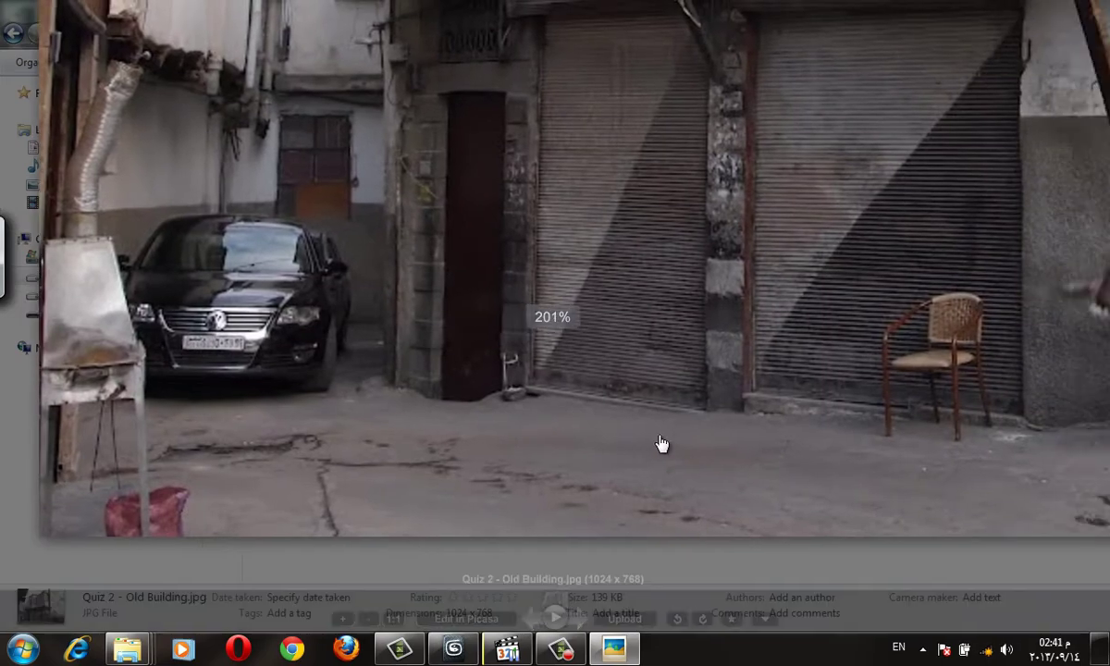
left_click_drag(662, 445, 551, 474)
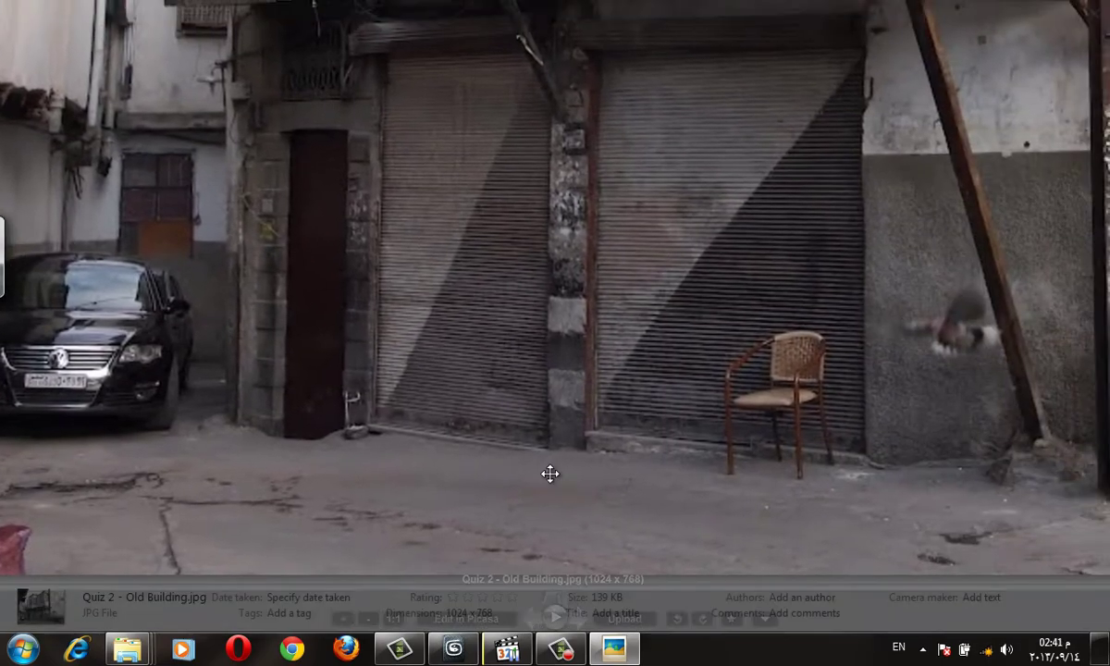
mouse_move(722, 506)
left_mouse_down()
mouse_move(692, 533)
mouse_move(550, 525)
left_mouse_up()
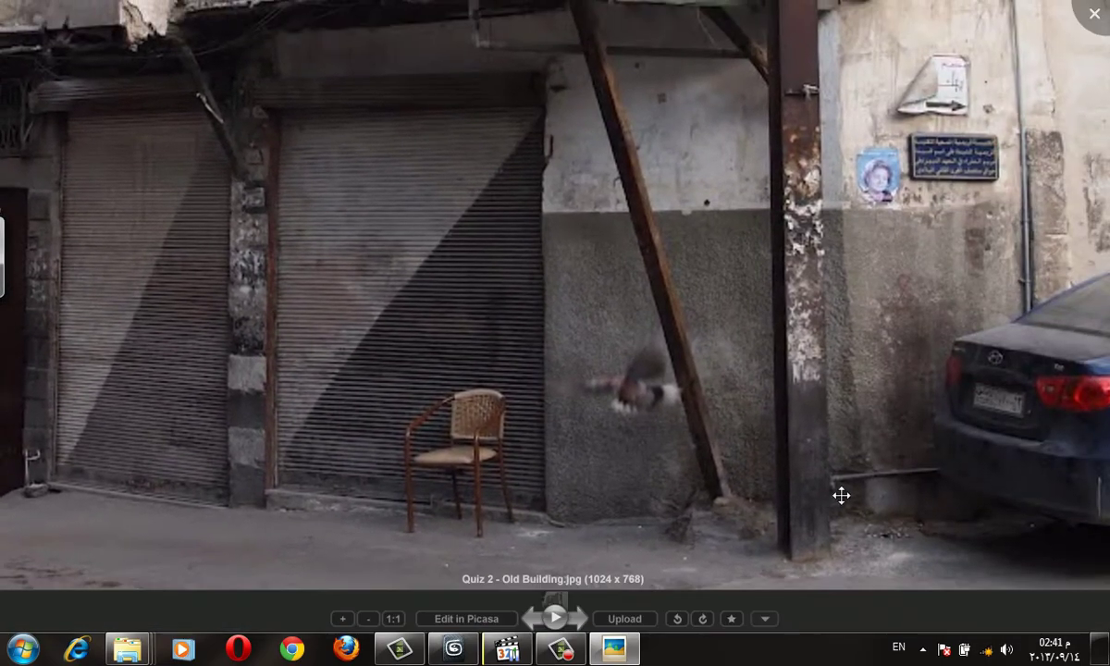
scroll(966, 488, "down", 2)
scroll(964, 527, "down", 2)
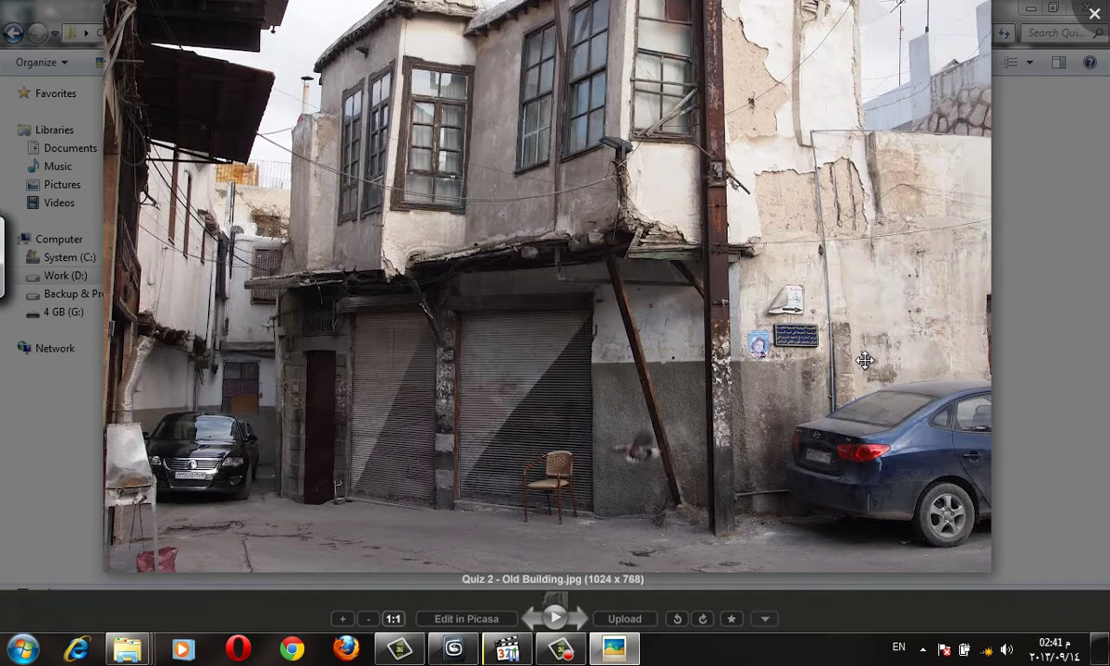
Zoom in on the upper windows, then zoom back out to the whole photo
scroll(715, 158, "up", 3)
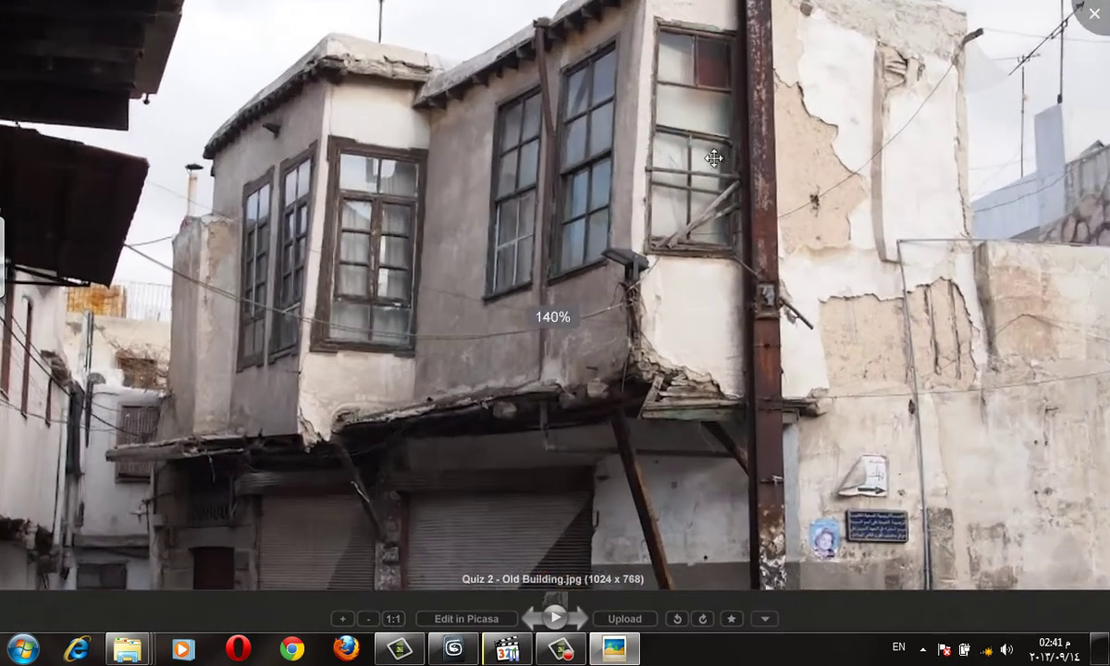
scroll(714, 159, "up", 1)
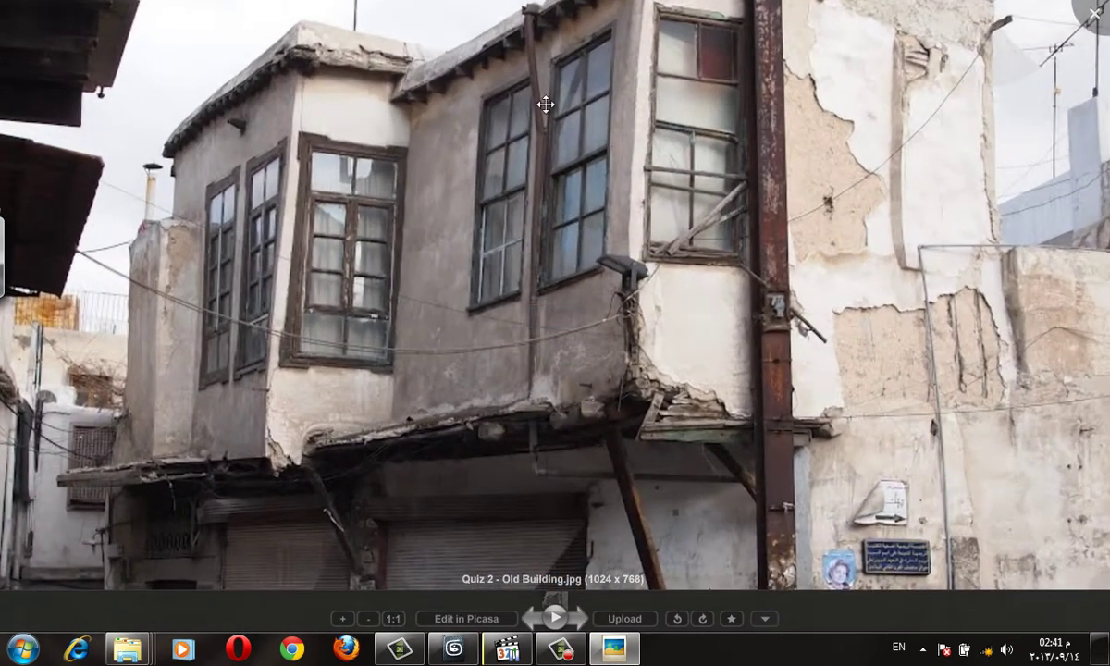
scroll(450, 379, "up", 2)
scroll(371, 366, "up", 3)
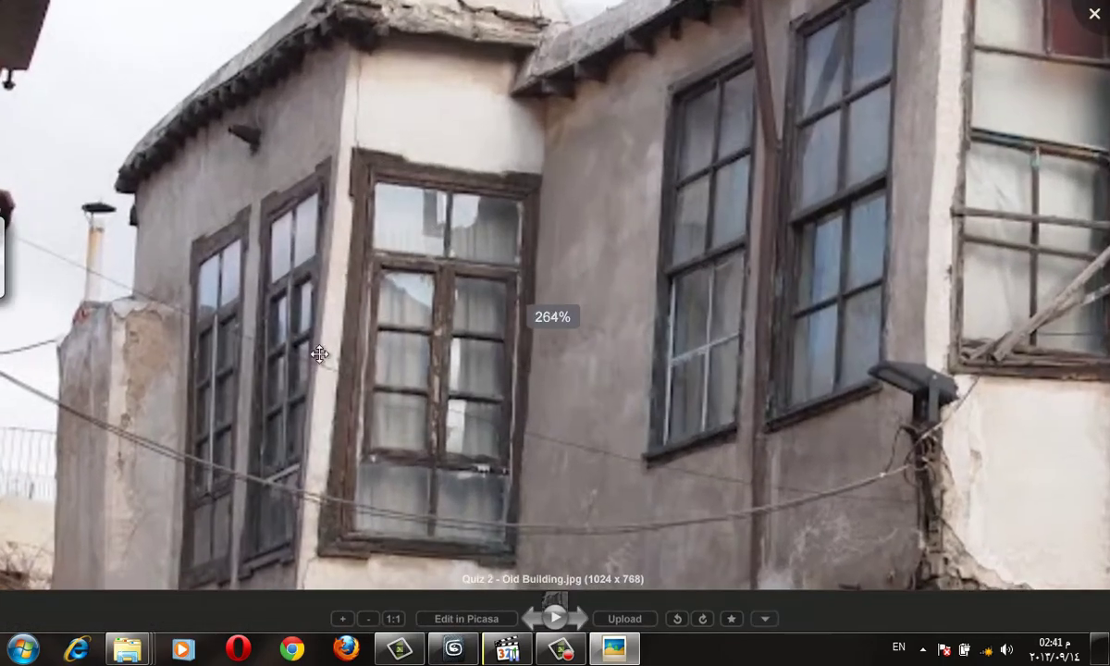
left_click_drag(319, 354, 449, 275)
scroll(268, 461, "up", 4)
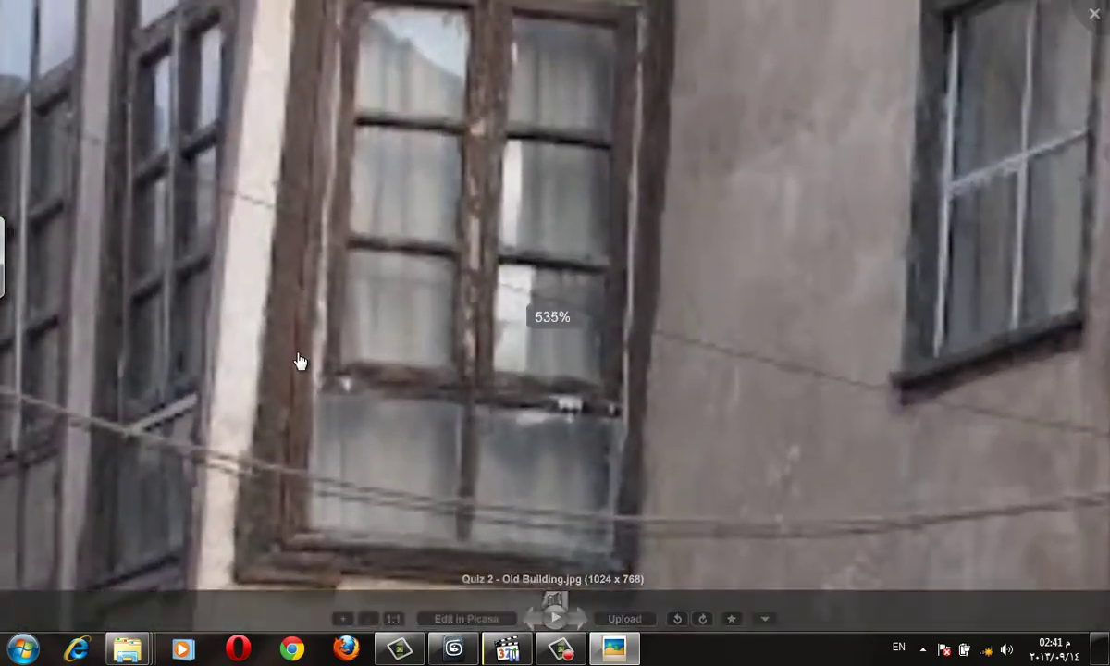
scroll(296, 333, "down", 3)
scroll(305, 185, "down", 2)
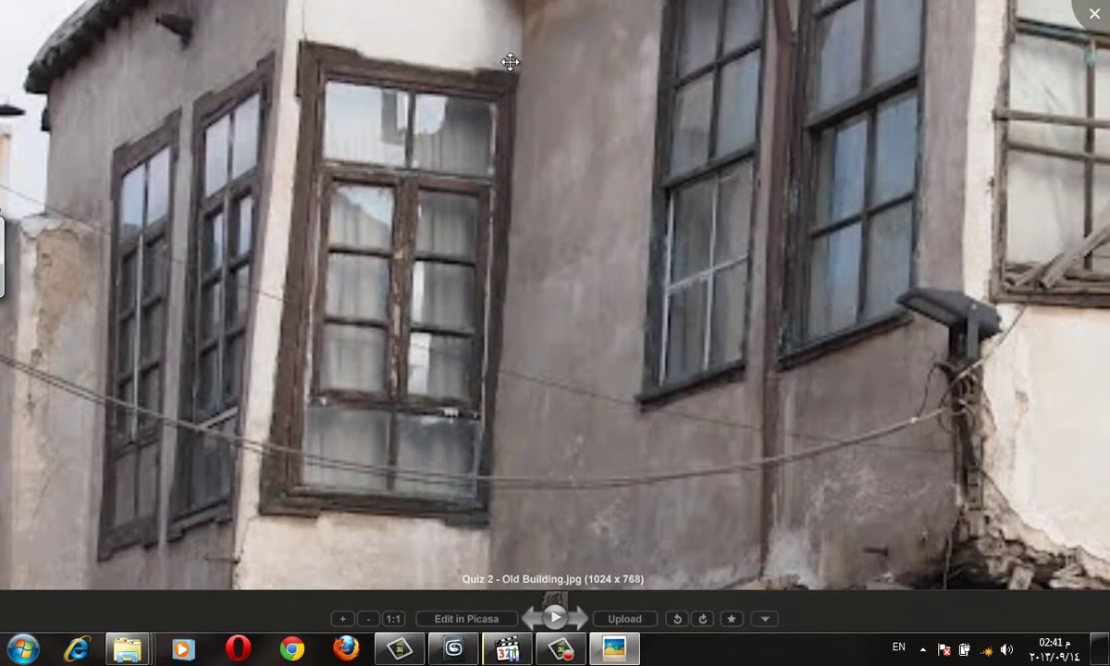
scroll(488, 391, "down", 4)
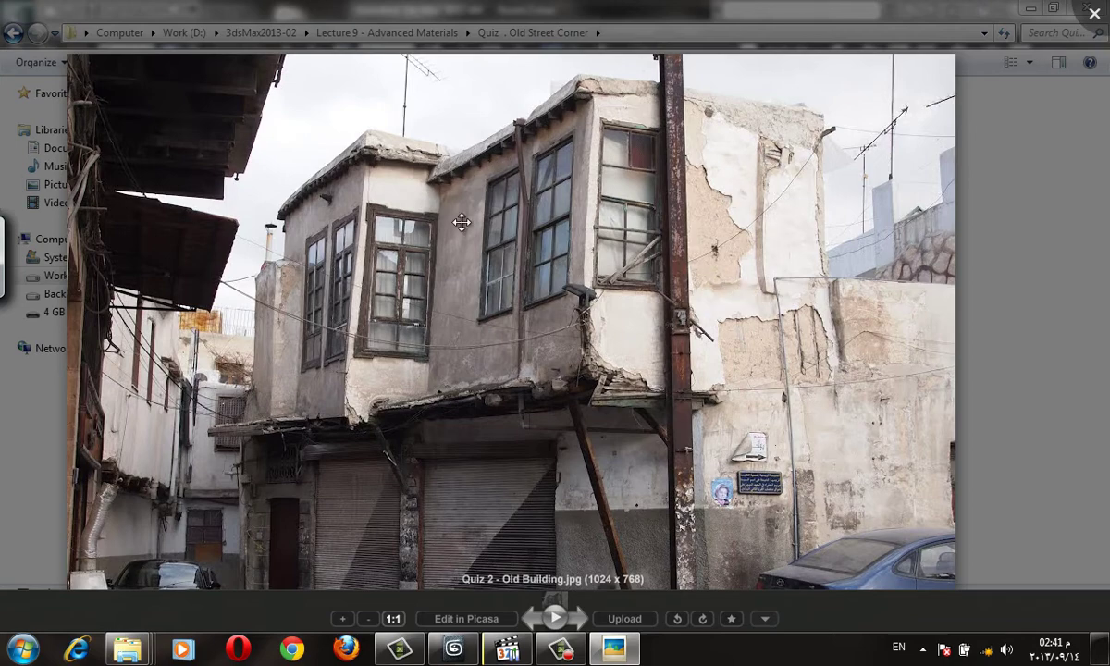
Close the Old Building photo and open 1 Darlinghurst Atget.JPG from Other Pics
scroll(740, 402, "down", 1)
scroll(722, 399, "down", 1)
scroll(685, 395, "down", 2)
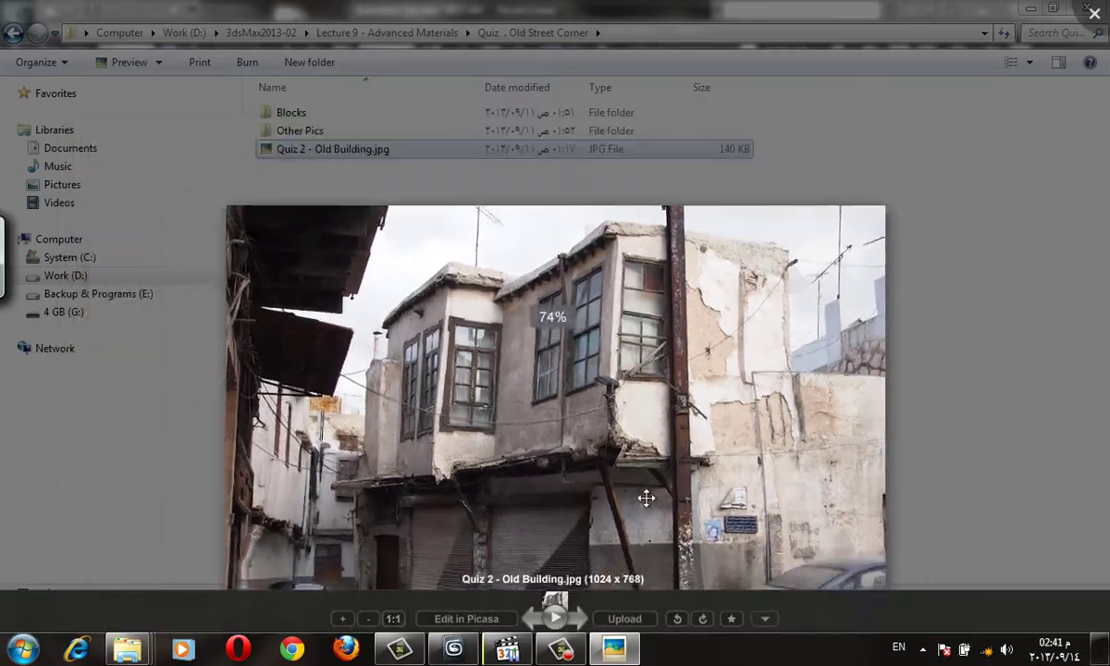
scroll(645, 392, "down", 2)
left_click(342, 226)
double_click(319, 131)
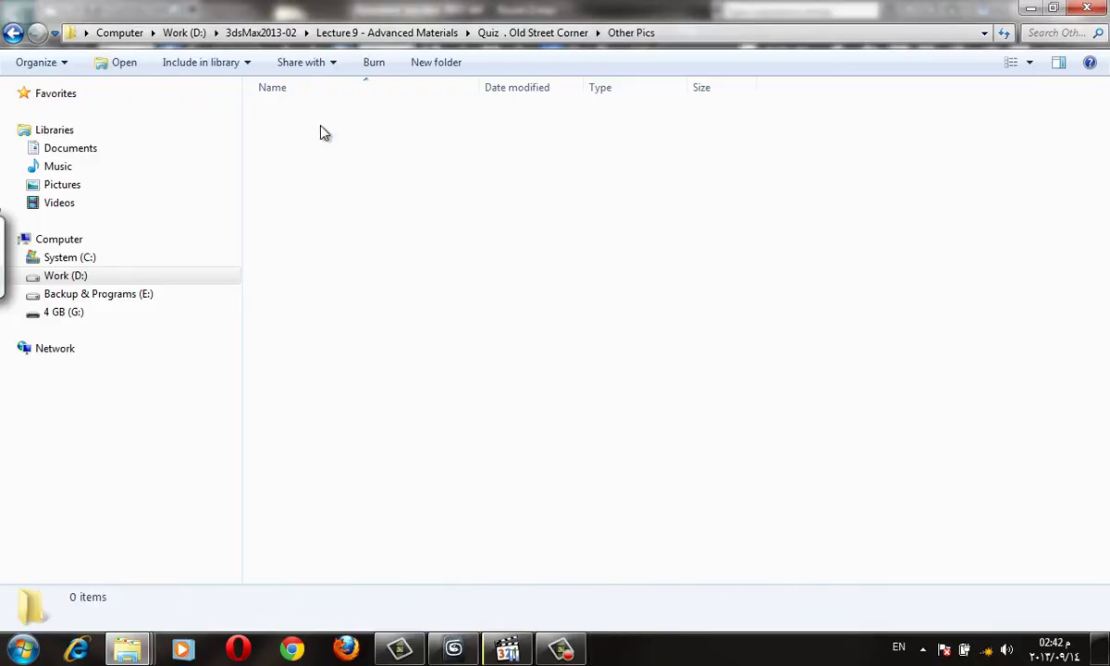
double_click(291, 123)
Browse through 5 Darlinghurst Atget.JPG, 12393838.jpg, the alley photo and 66381258.jpg, zooming on each
scroll(528, 381, "up", 2)
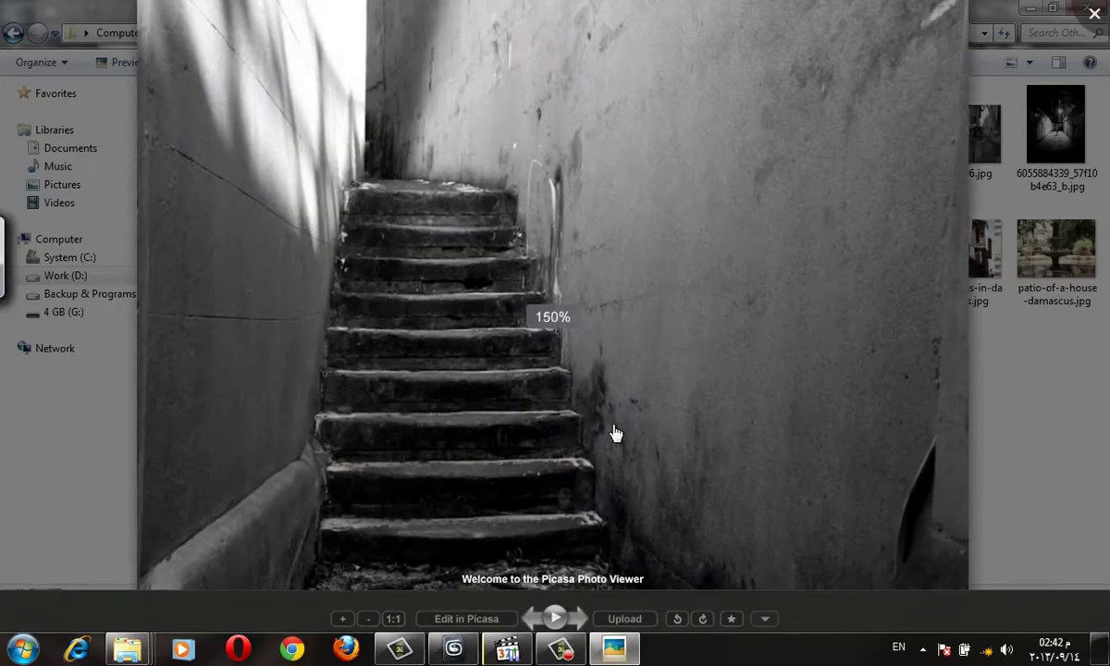
scroll(462, 445, "up", 1)
scroll(573, 322, "down", 1)
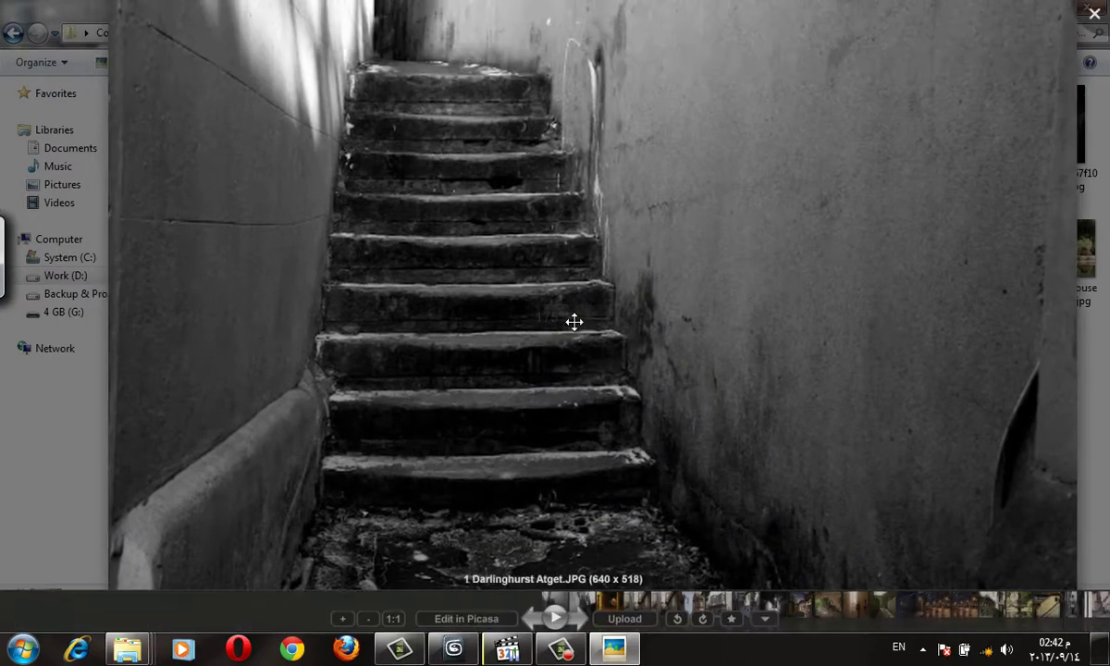
scroll(563, 300, "down", 3)
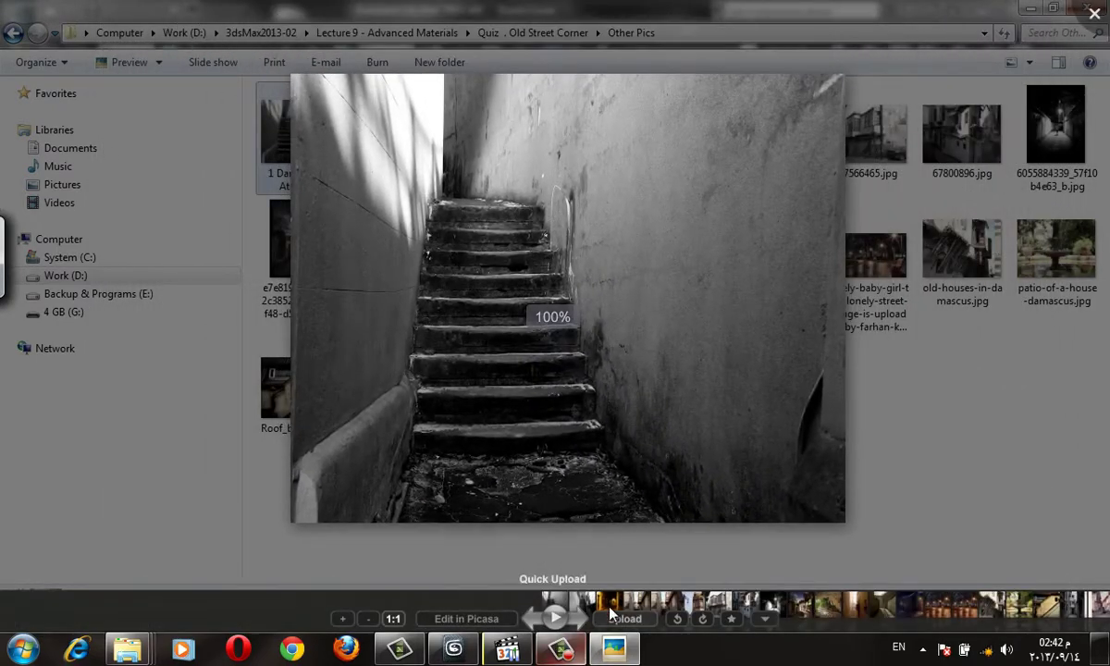
left_click(579, 618)
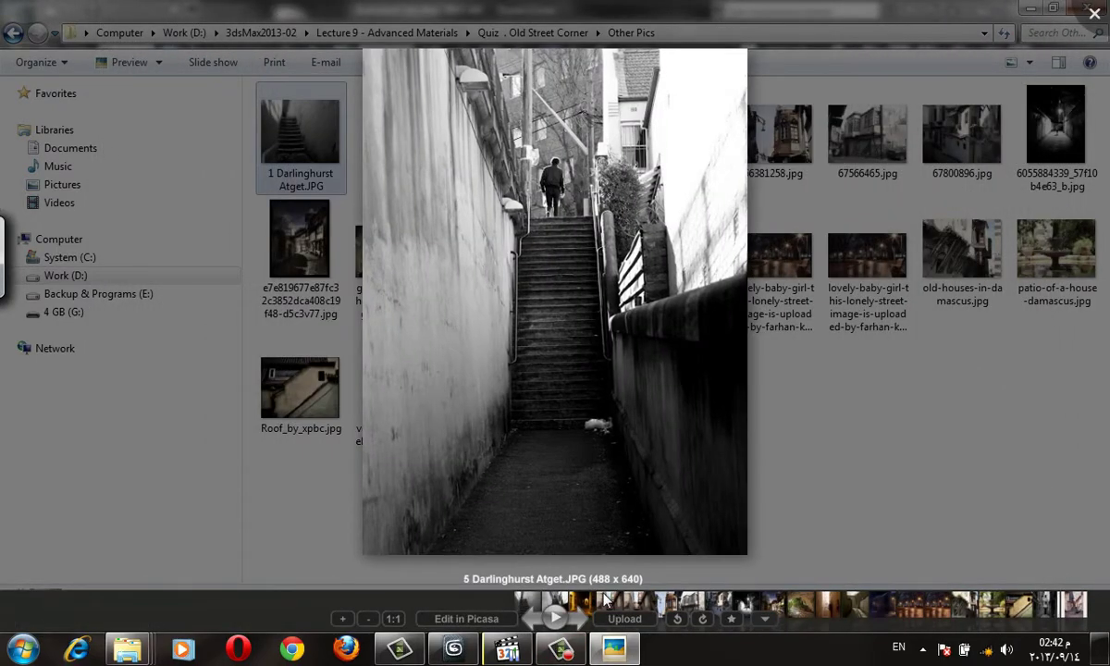
left_click(579, 618)
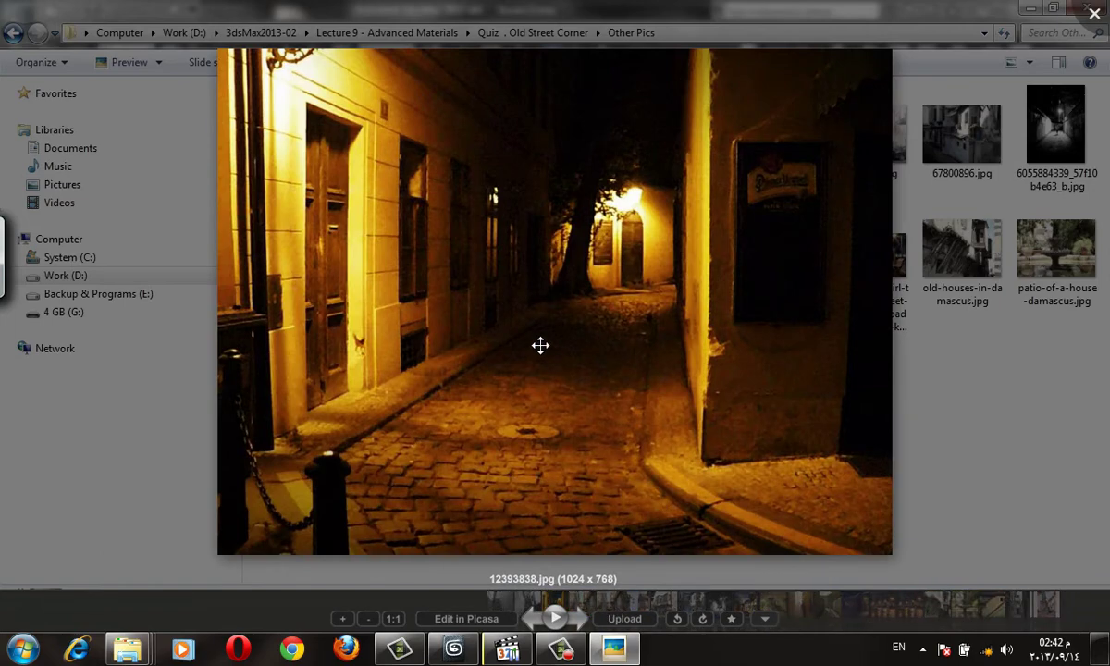
left_click(578, 618)
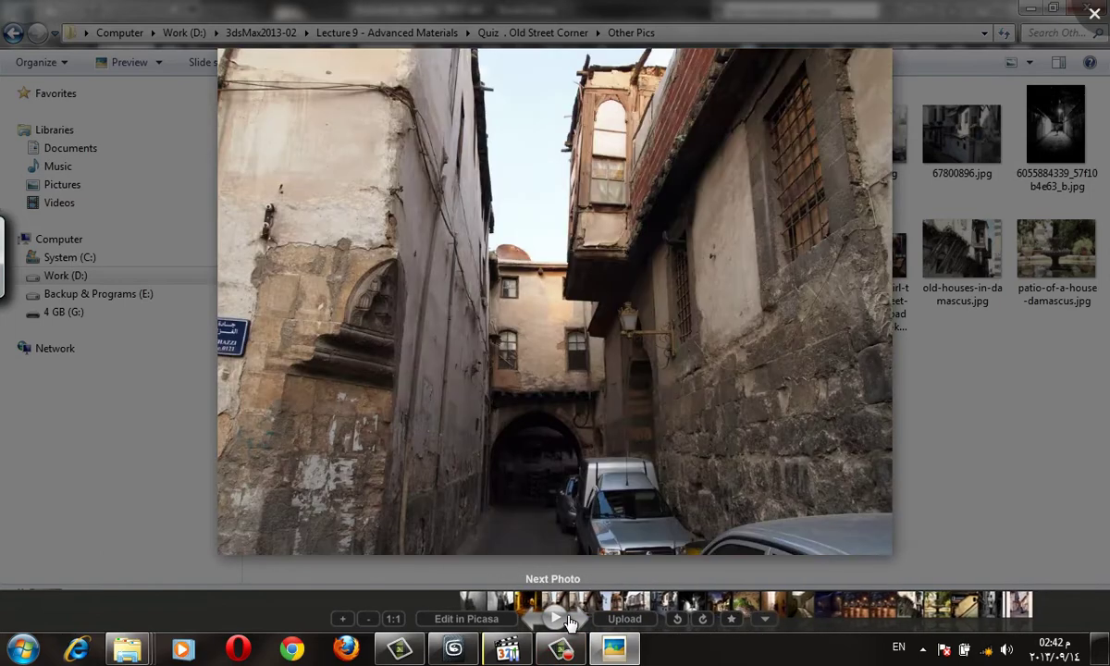
scroll(789, 357, "up", 3)
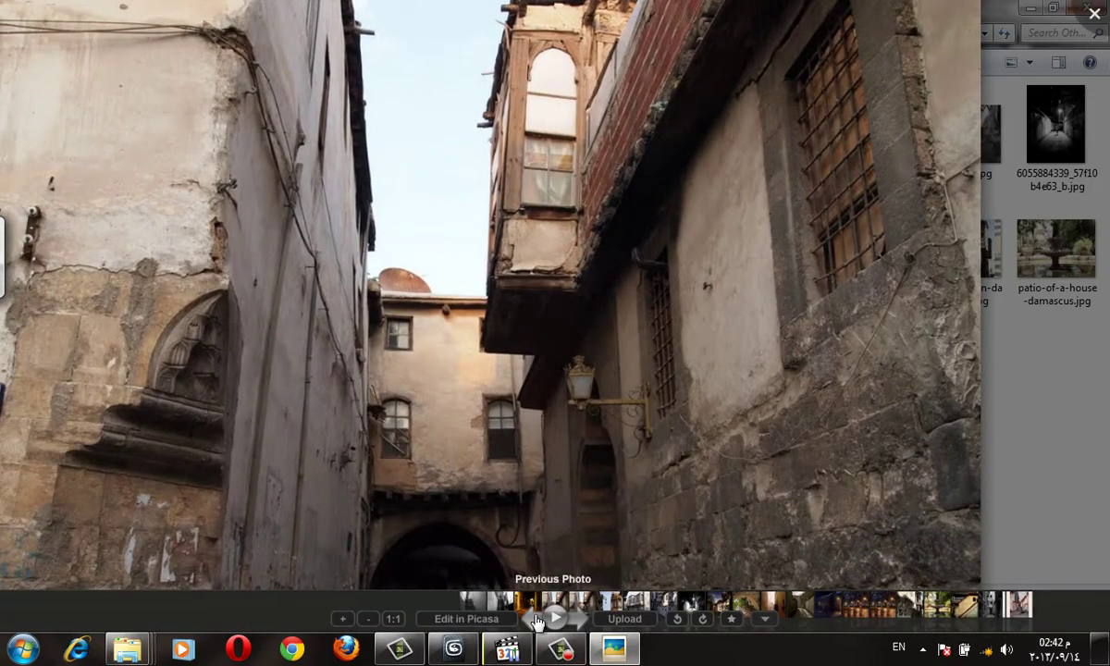
left_click(553, 581)
scroll(572, 572, "up", 2)
left_click(578, 618)
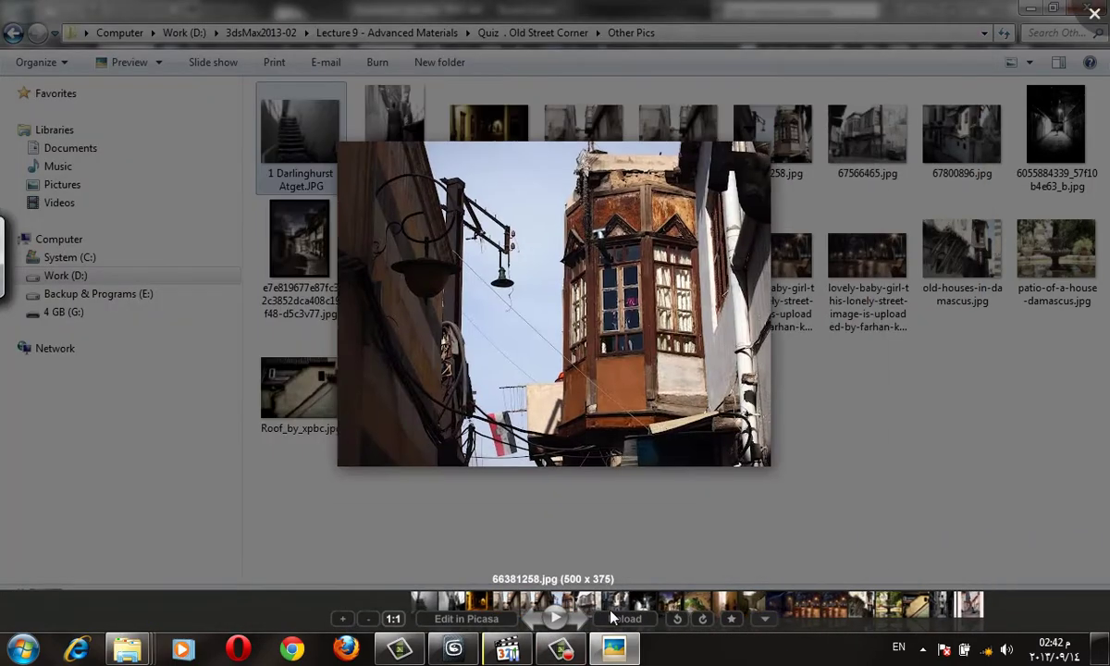
scroll(520, 278, "up", 1)
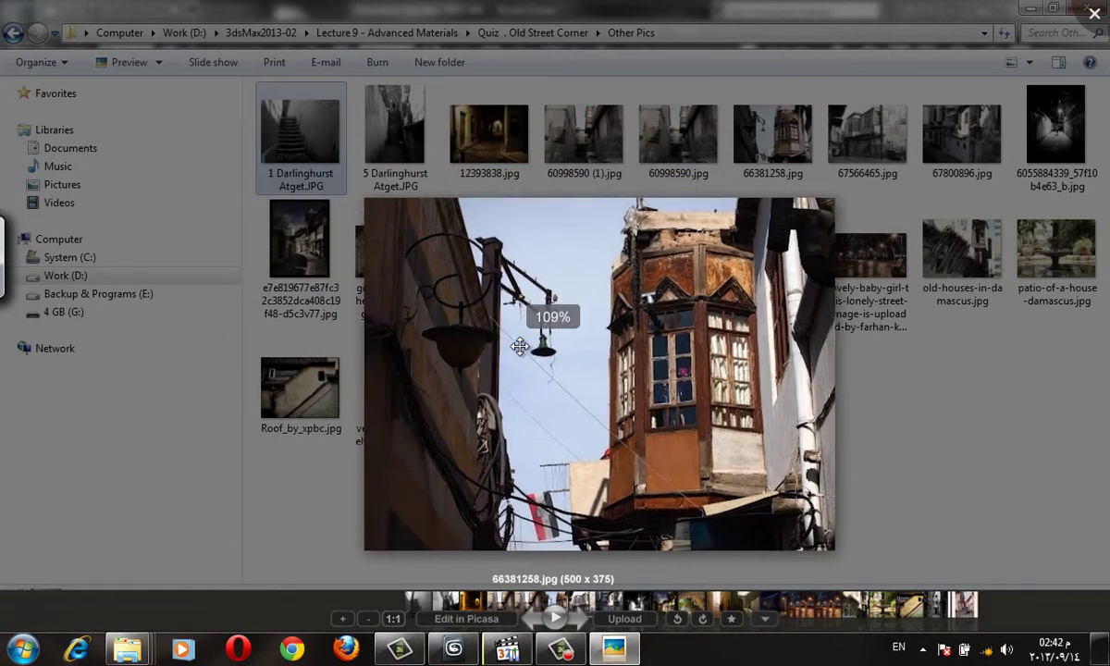
scroll(520, 347, "up", 2)
scroll(490, 393, "down", 2)
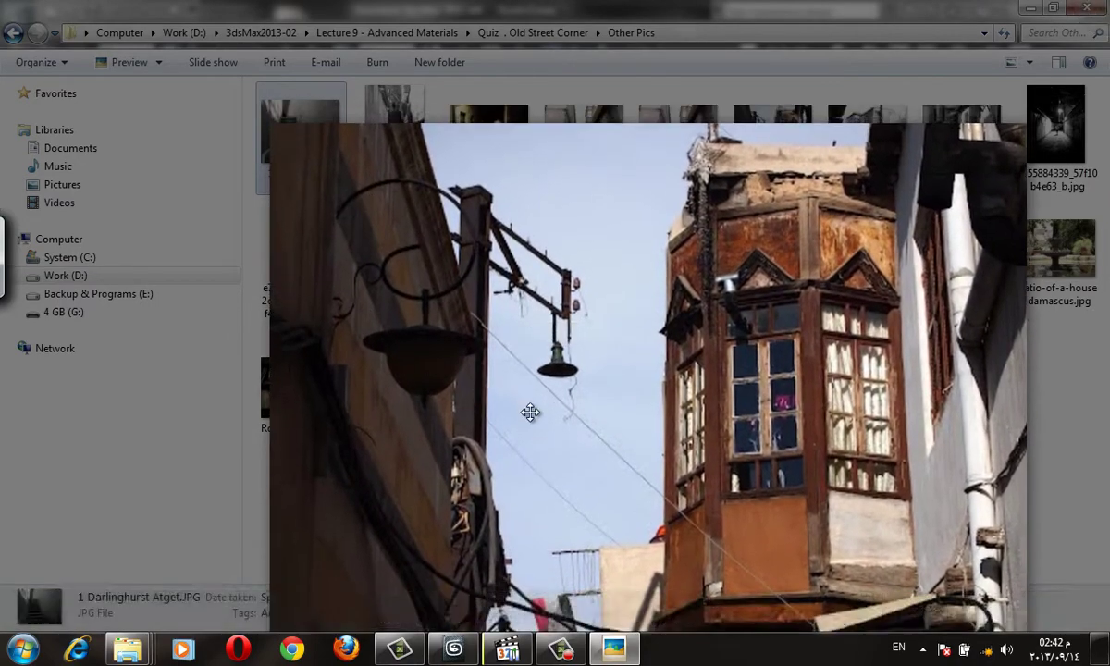
Step forward to 67800896.jpg and the lonely alley photo, zooming in on it
key("Right")
key("Right")
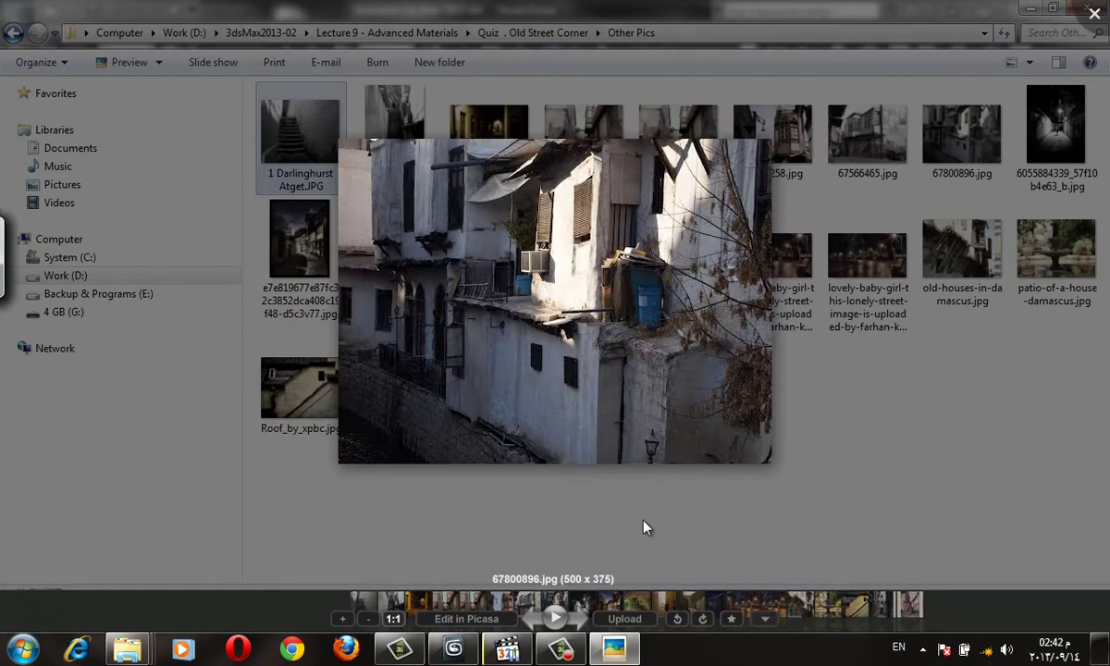
key("Right")
key("Right")
key("Right")
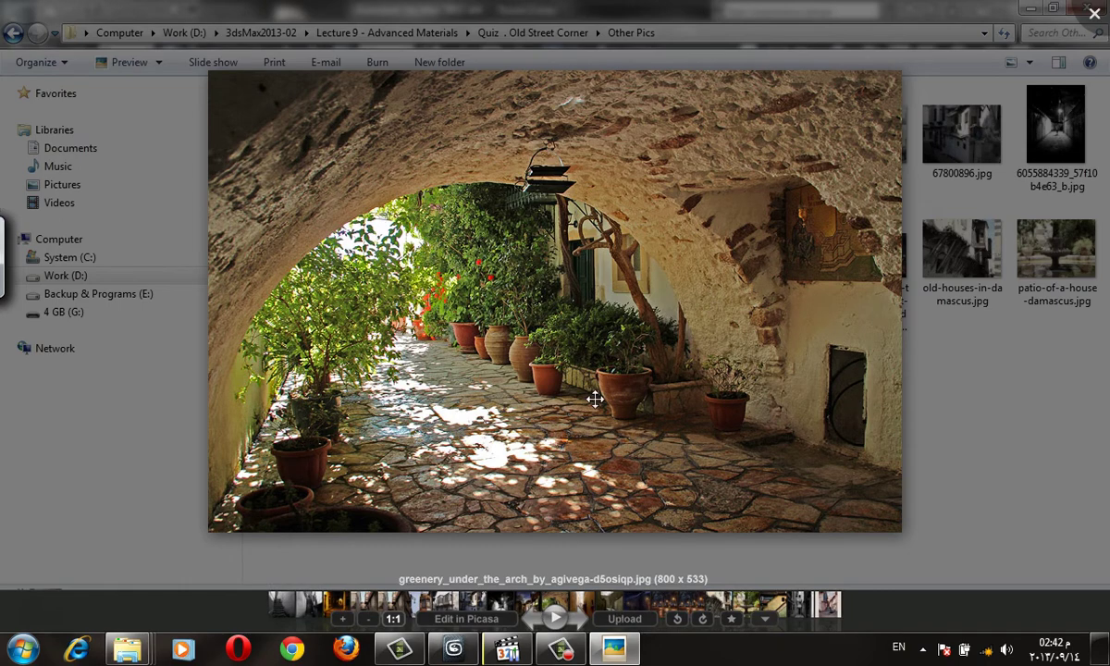
left_click(595, 601)
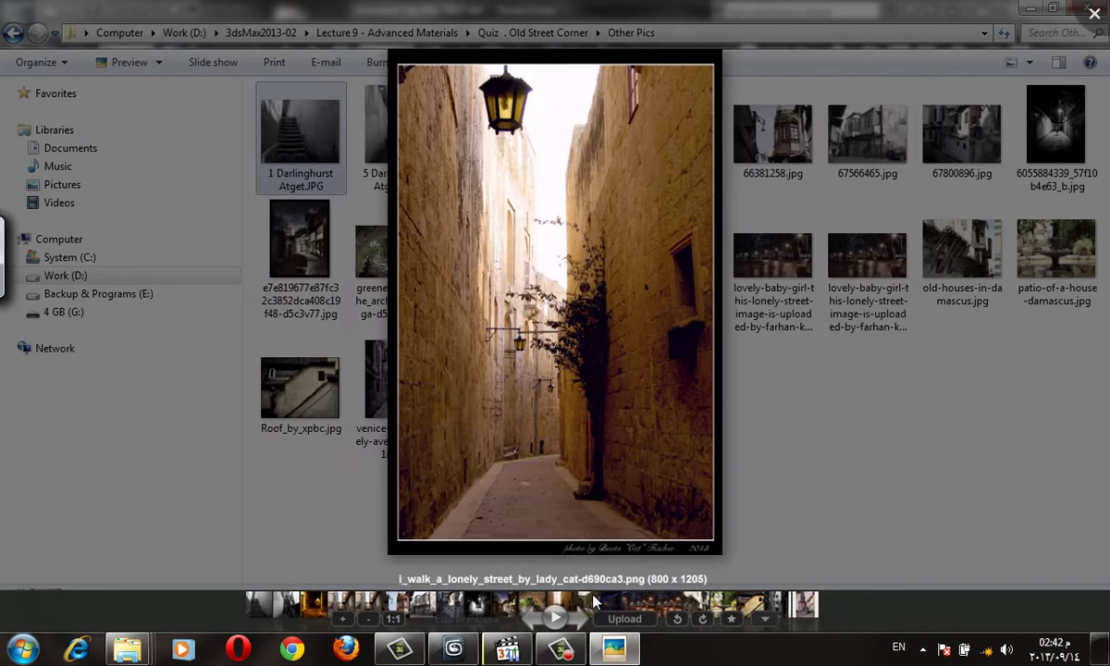
scroll(603, 409, "up", 3)
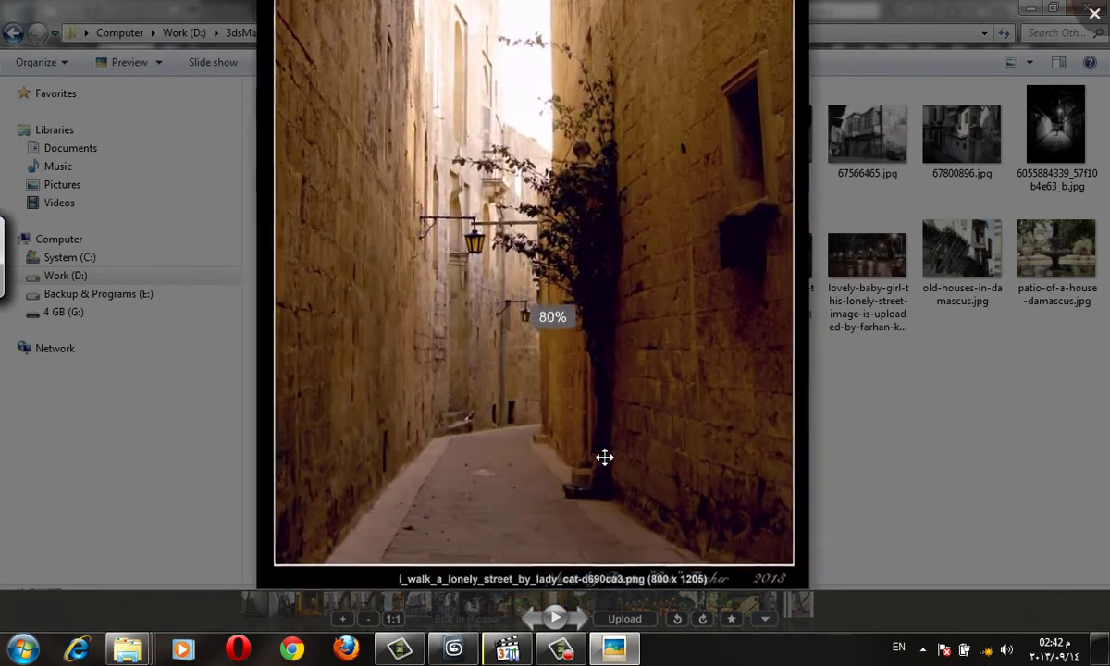
scroll(603, 456, "up", 1)
scroll(526, 389, "down", 3)
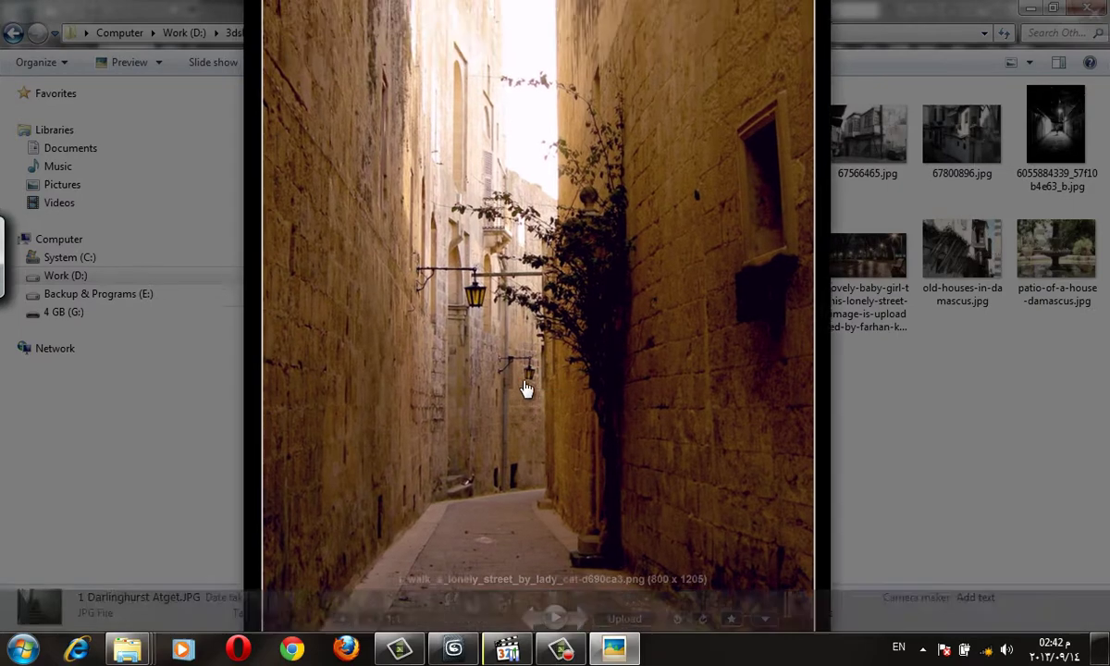
Advance to the Damascus houses photo, zoom in and pan across its details
left_click(659, 606)
scroll(659, 606, "down", 1)
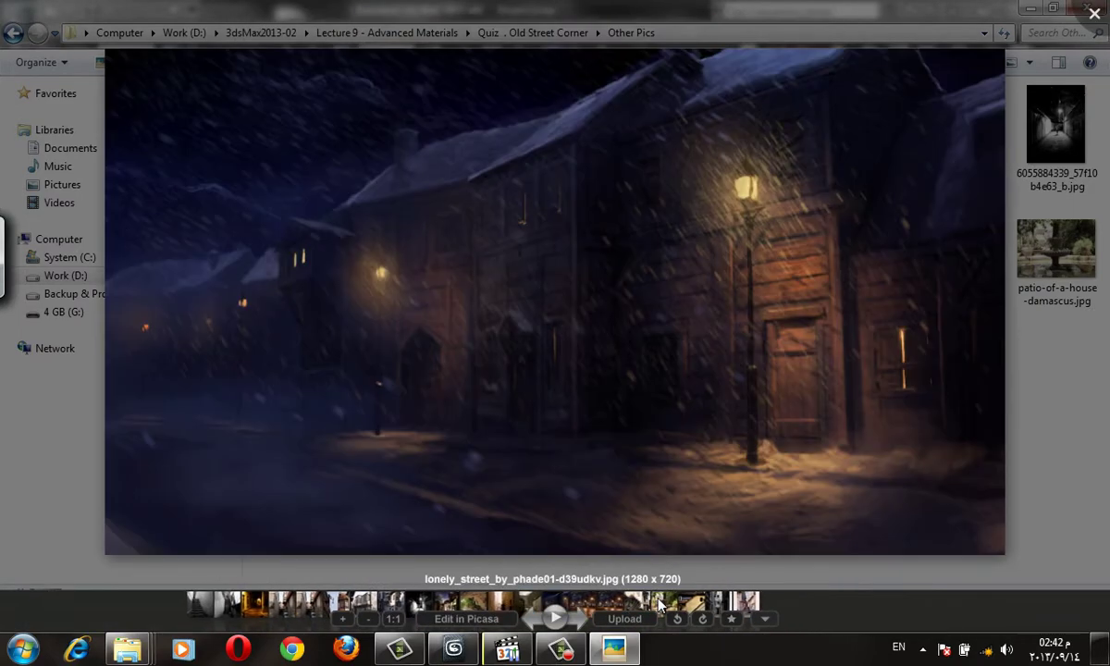
scroll(660, 606, "down", 1)
scroll(660, 606, "down", 2)
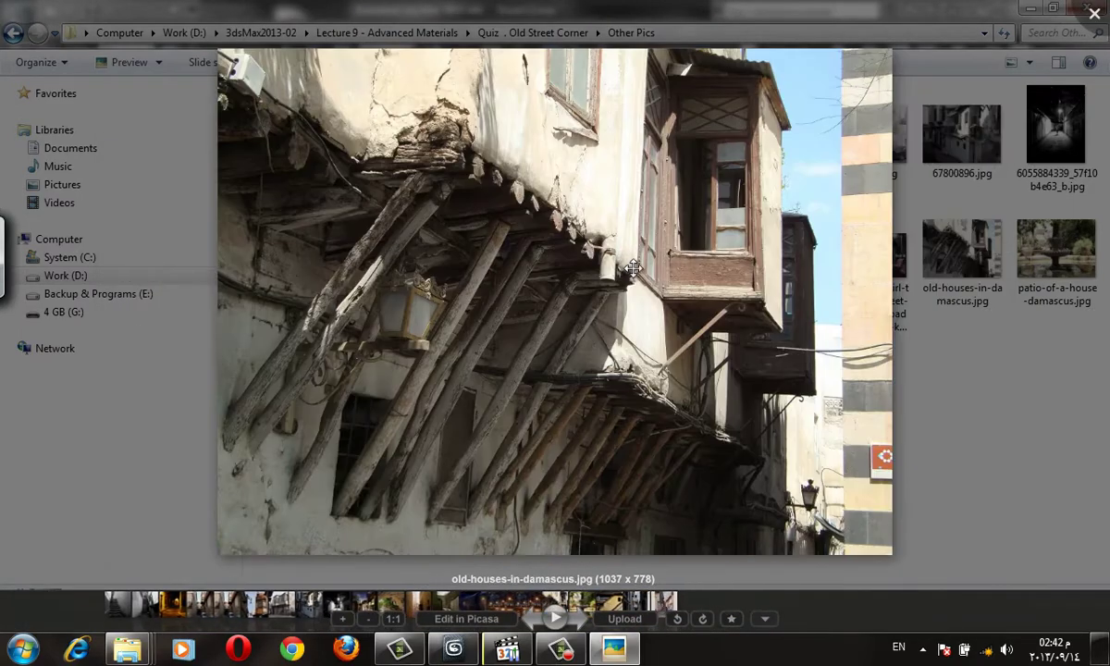
scroll(421, 365, "up", 3)
scroll(411, 350, "up", 1)
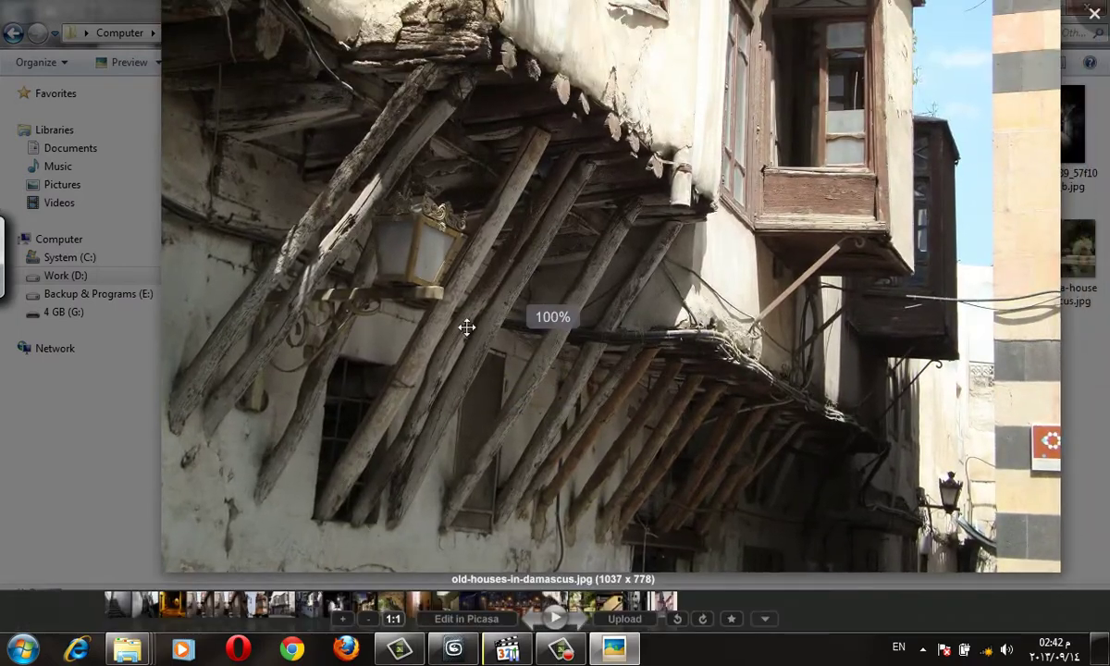
scroll(456, 421, "up", 1)
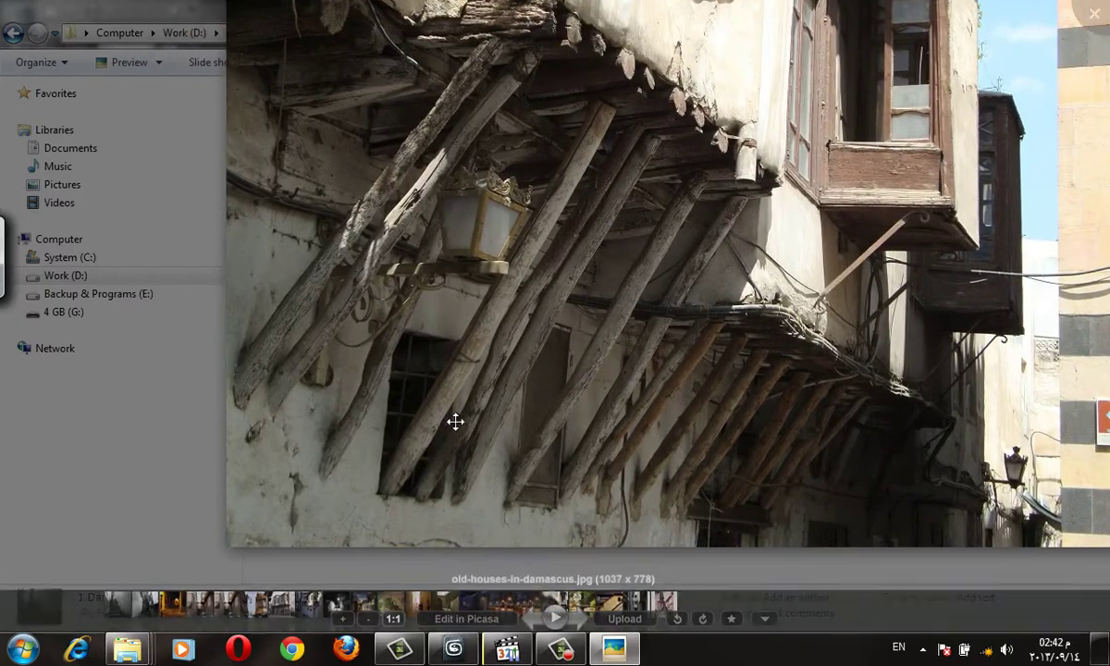
scroll(362, 526, "up", 1)
scroll(605, 156, "up", 1)
left_click_drag(605, 156, 655, 189)
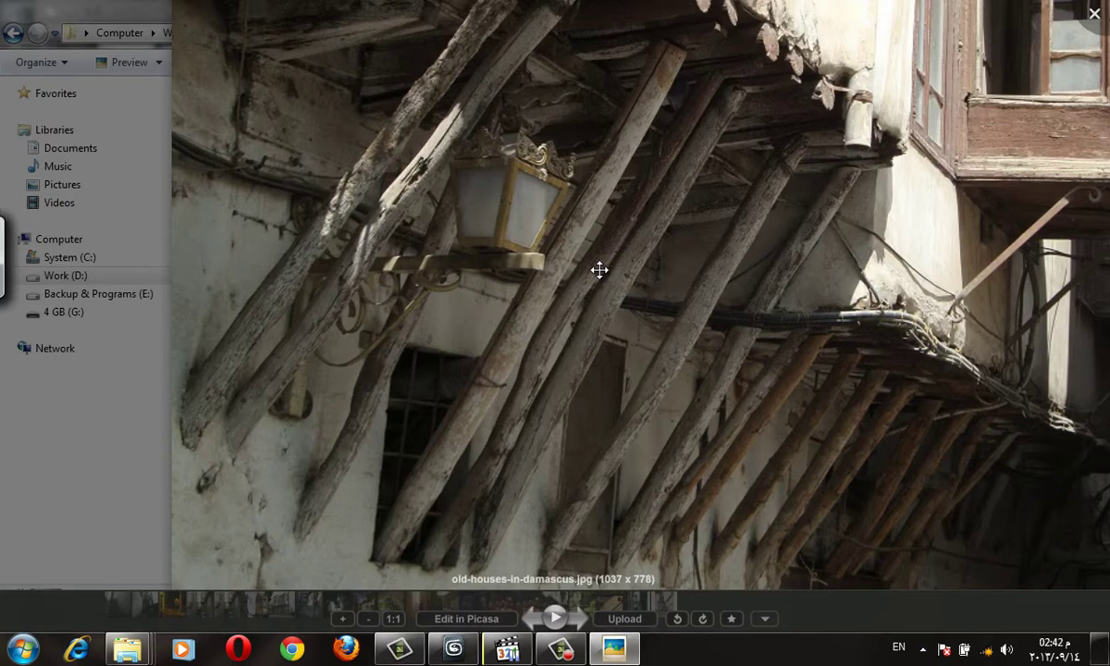
Zoom out to close Picasa Photo Viewer and return to the parent folder
scroll(687, 322, "down", 3)
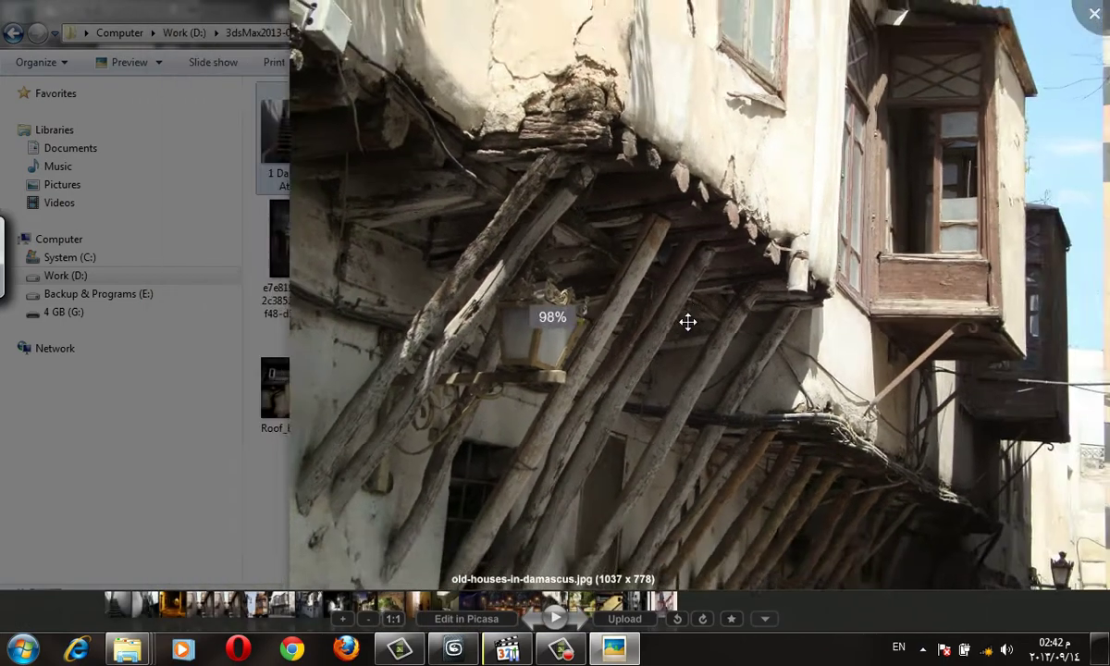
scroll(652, 292, "down", 3)
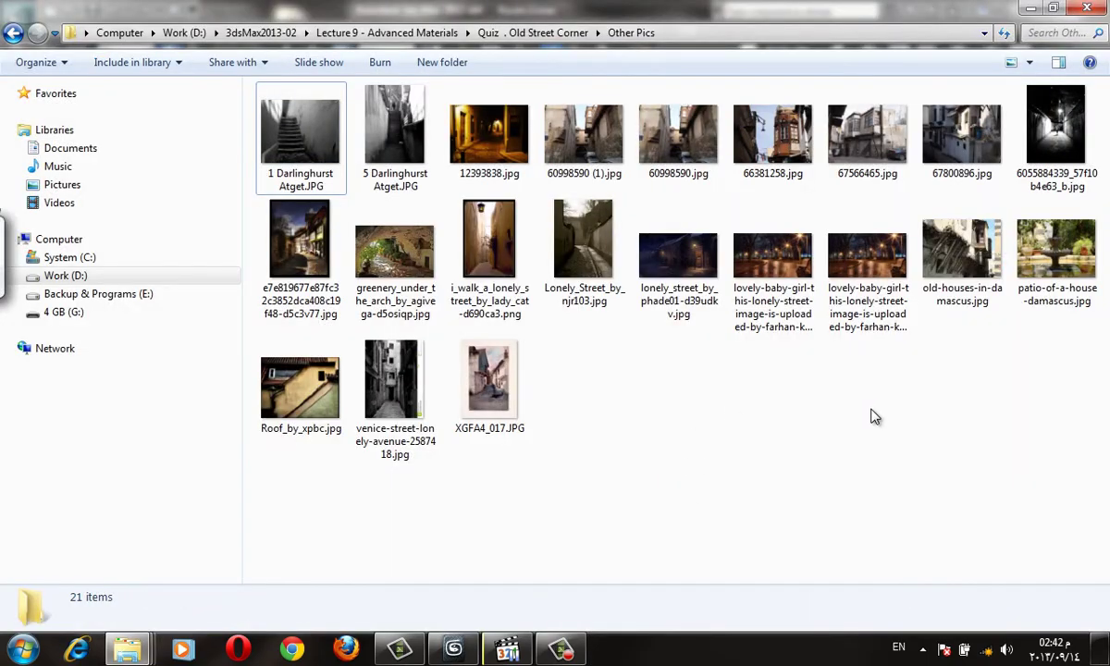
key("BackSpace")
Open the Blocks folder, restore the Explorer window, and preview the CH54_01.jpg car picture
double_click(319, 107)
key("super+Down")
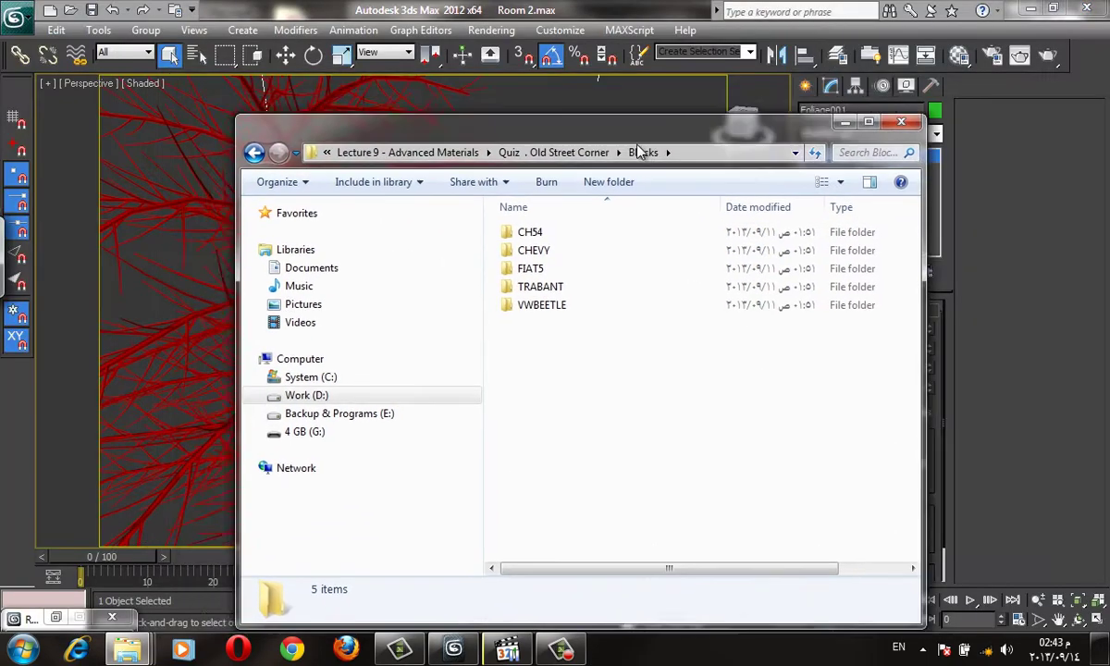
left_click(618, 313)
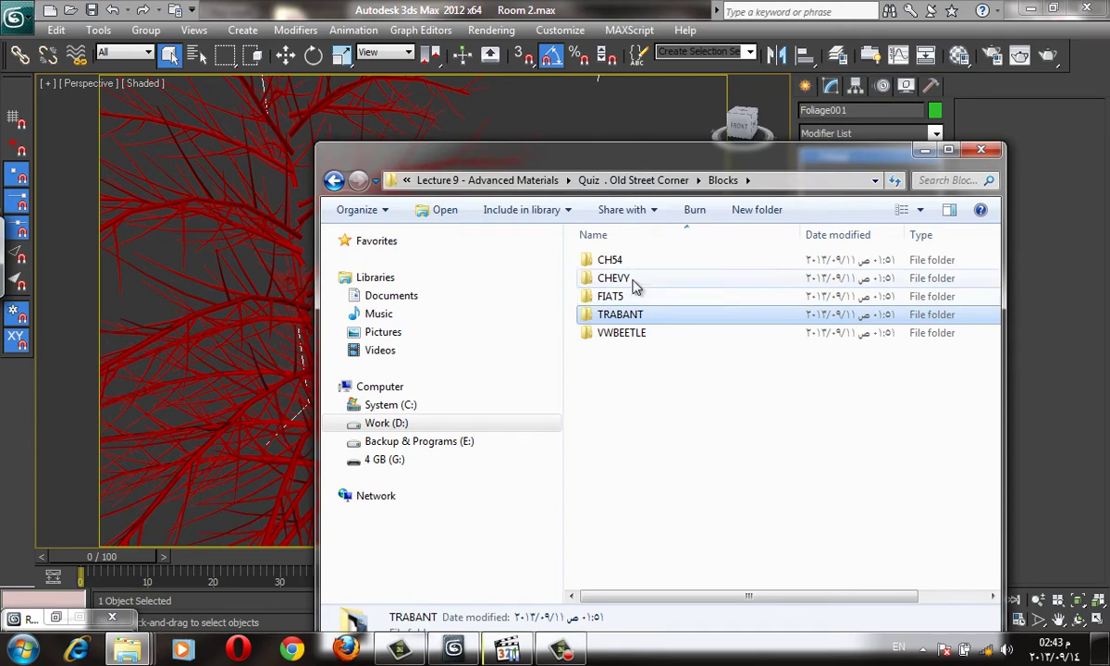
double_click(616, 260)
double_click(717, 315)
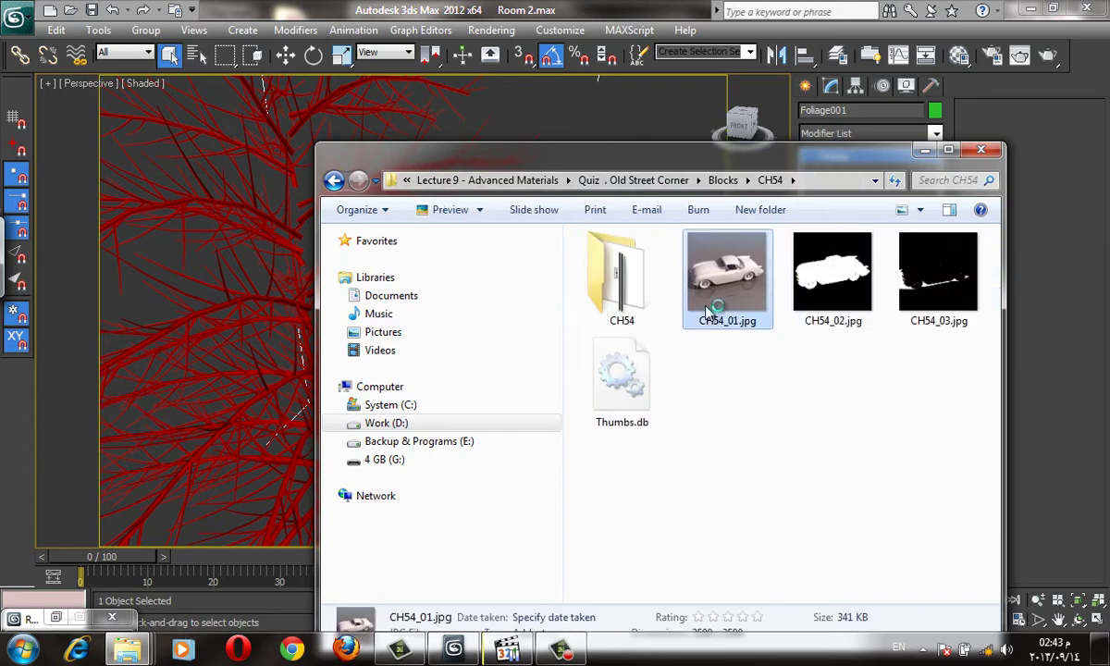
key("Escape")
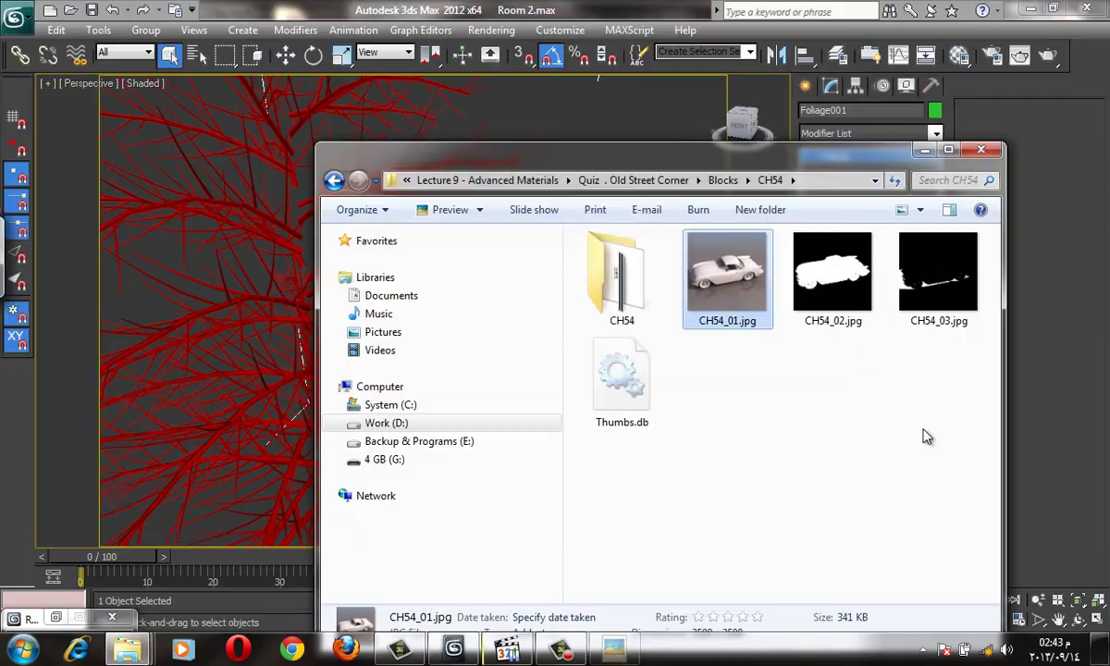
Go back to Blocks, open the CHEVY folder, preview CHEVY_01.jpg, and select the inner CHEVY folder
key("BackSpace")
key("Down")
key("Return")
left_click(740, 268)
double_click(740, 269)
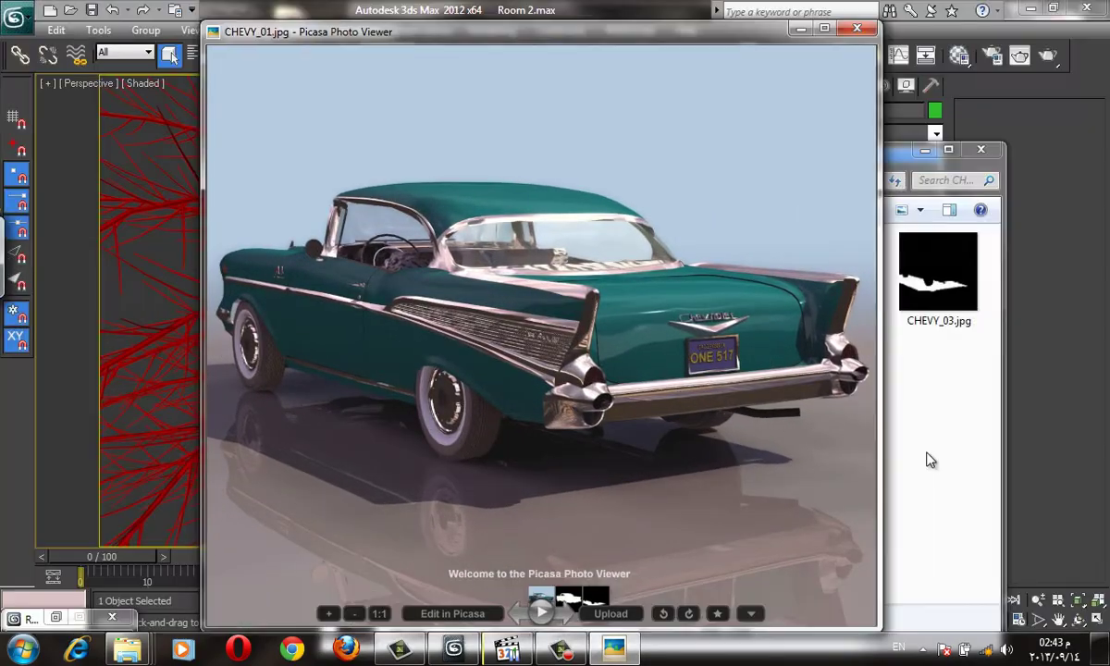
left_click(858, 29)
left_click(611, 294)
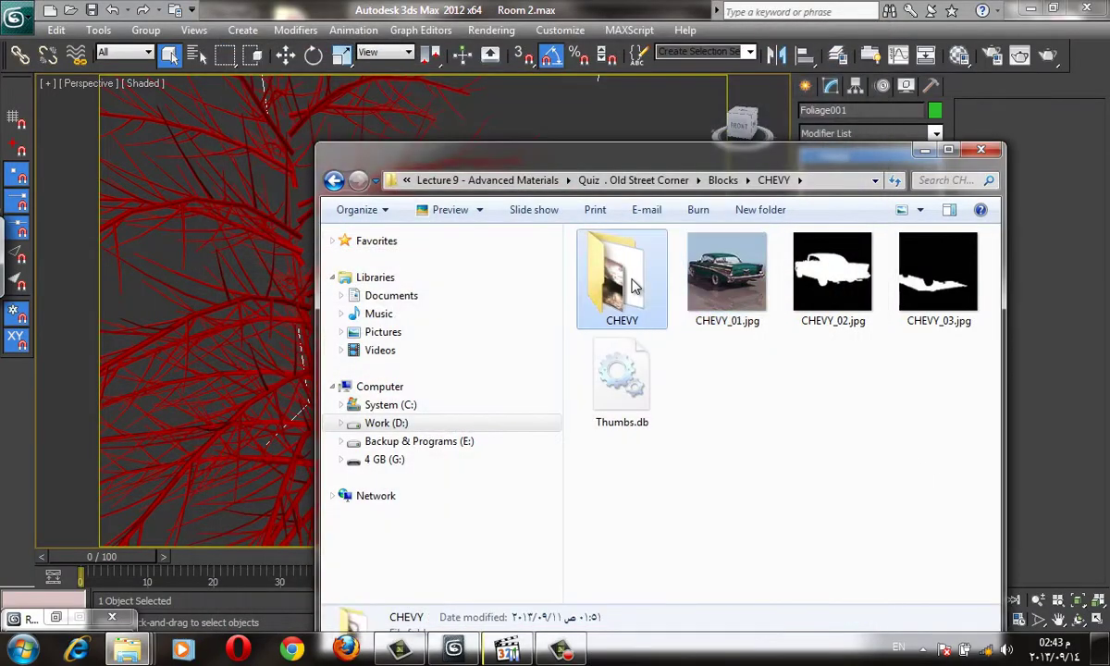
In 3ds Max, dismiss the isolate-selection warning and the scene camera list
left_click(70, 269)
key("alt+q")
left_click(548, 326)
key("c")
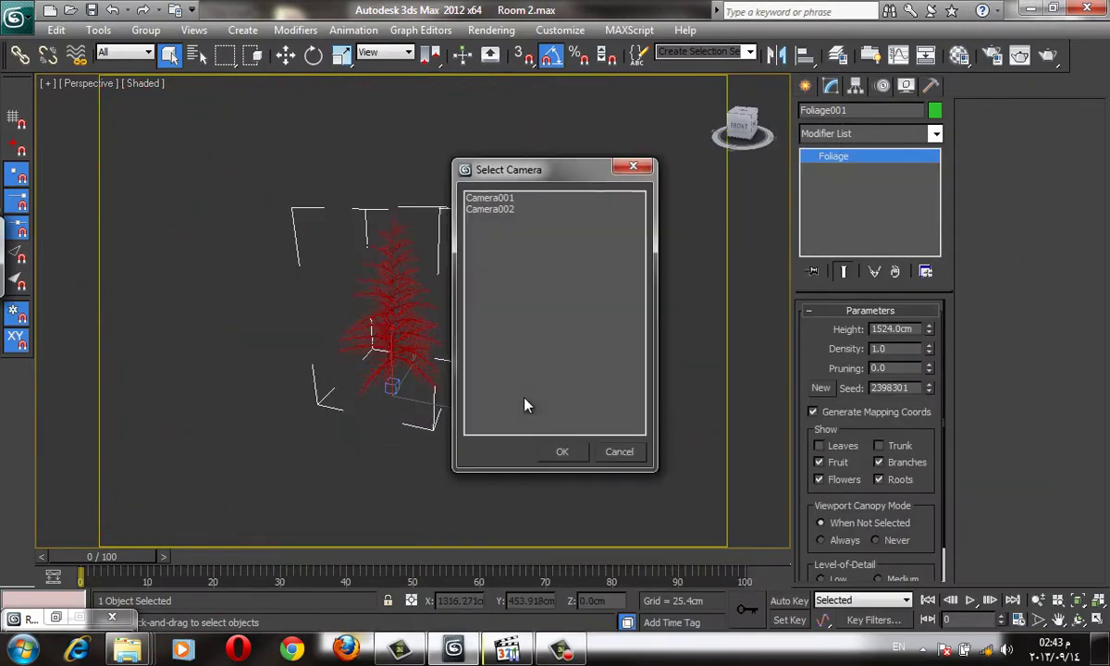
left_click(562, 454)
mouse_move(128, 650)
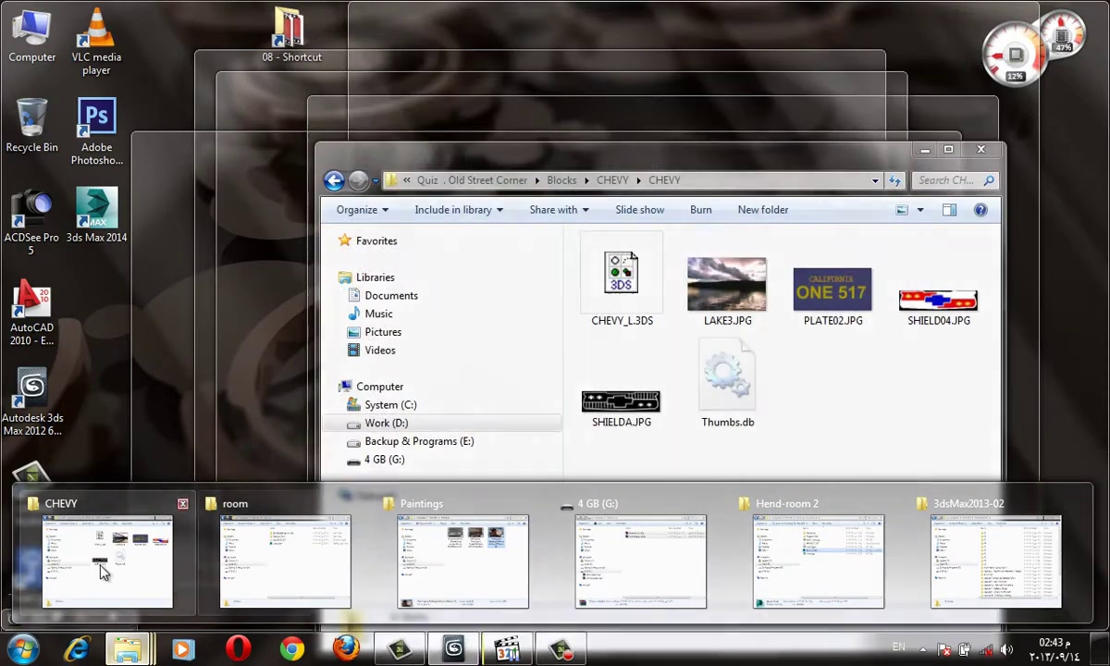
Drag CHEVY_L.3DS from the CHEVY folder window into the Perspective viewport
left_click(101, 555)
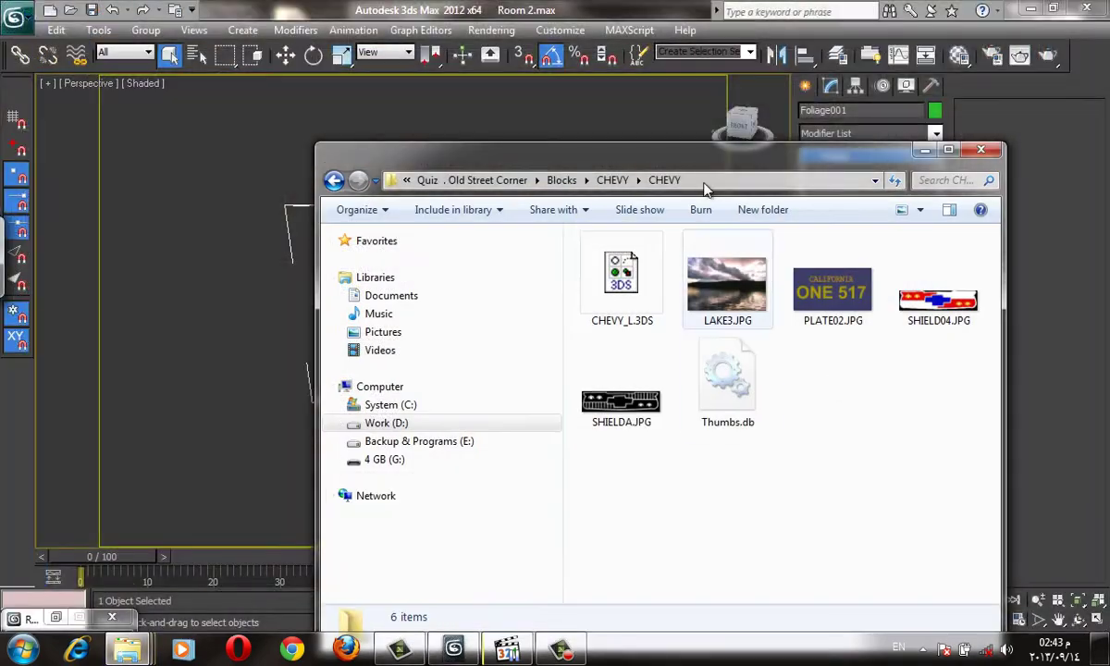
left_click_drag(644, 155, 983, 212)
left_click_drag(962, 328, 551, 453)
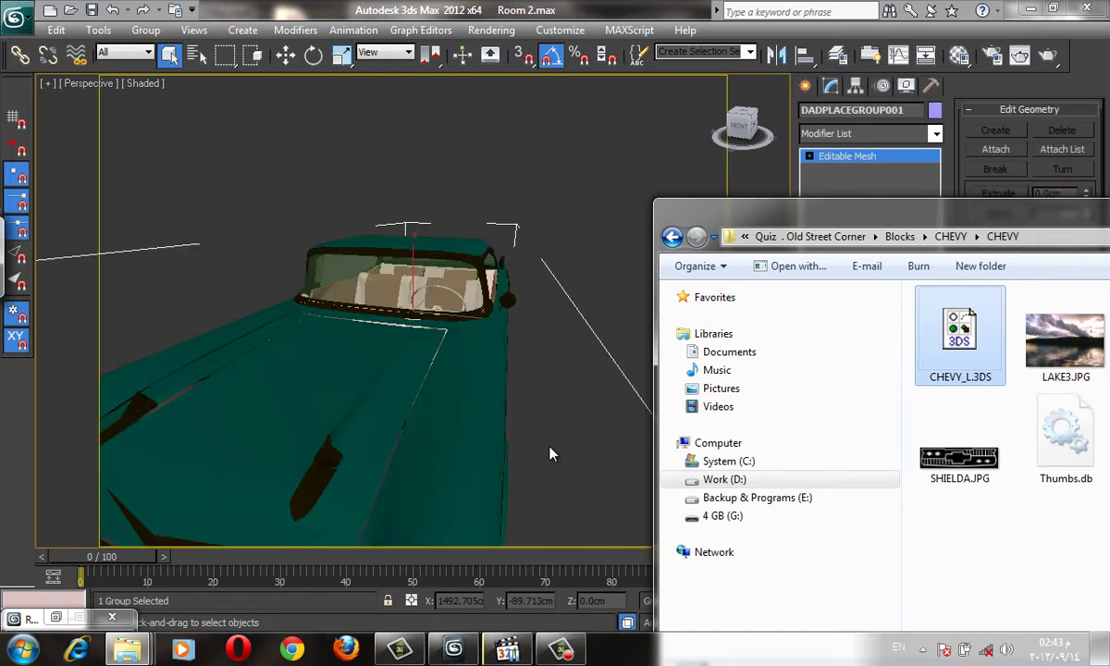
Frame the imported car, orbit to look down on it, and turn on edged faces
key("z")
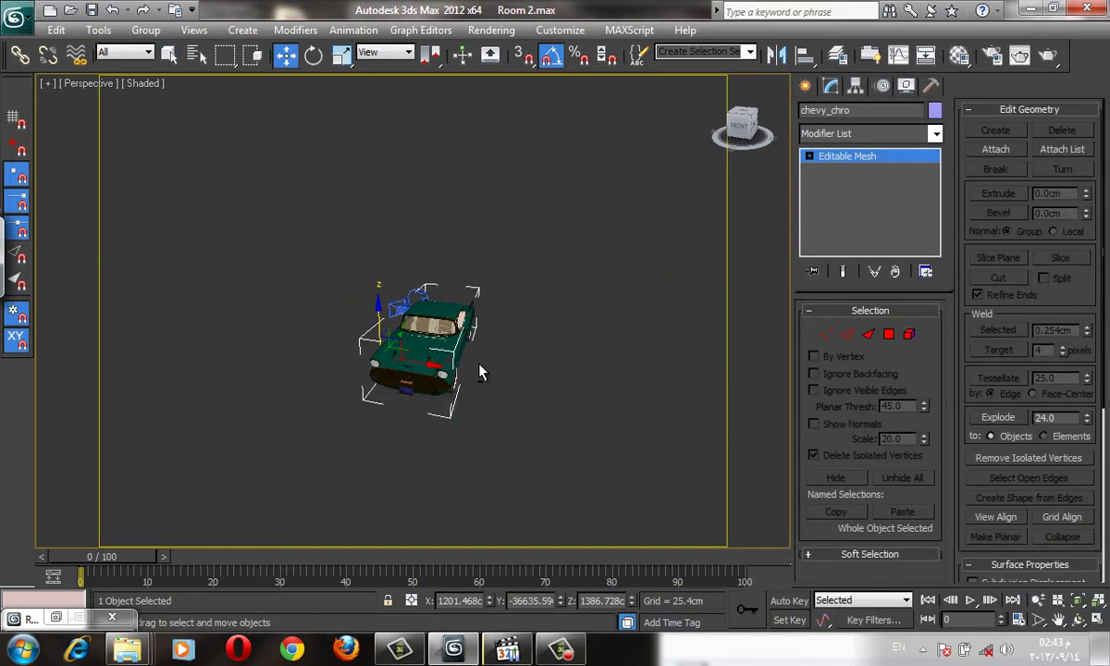
mouse_move(428, 370)
middle_mouse_down("alt")
mouse_move(428, 431)
mouse_move(430, 415)
middle_mouse_up("alt")
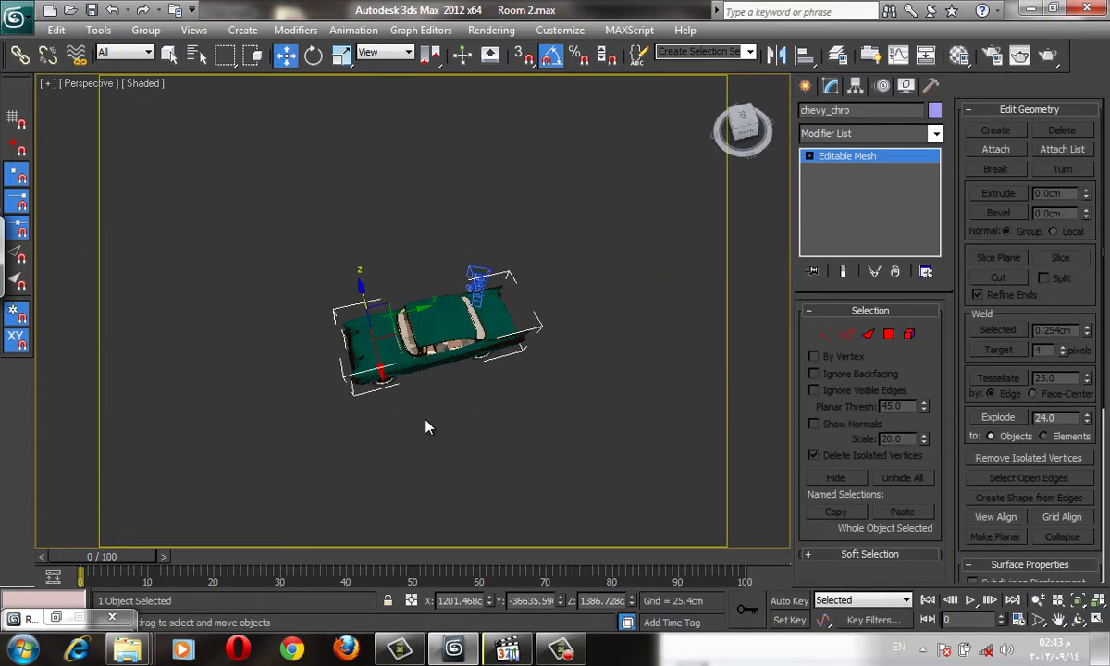
key("F4")
scroll(430, 415, "up", 3)
scroll(469, 389, "up", 3)
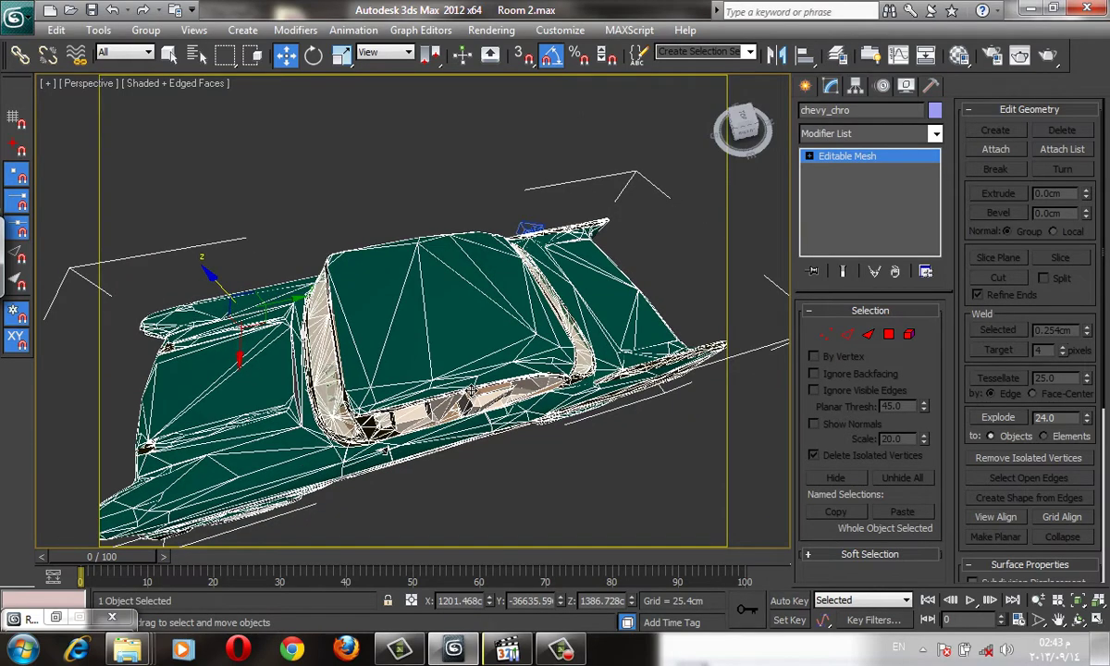
scroll(466, 383, "down", 2)
scroll(433, 360, "down", 4)
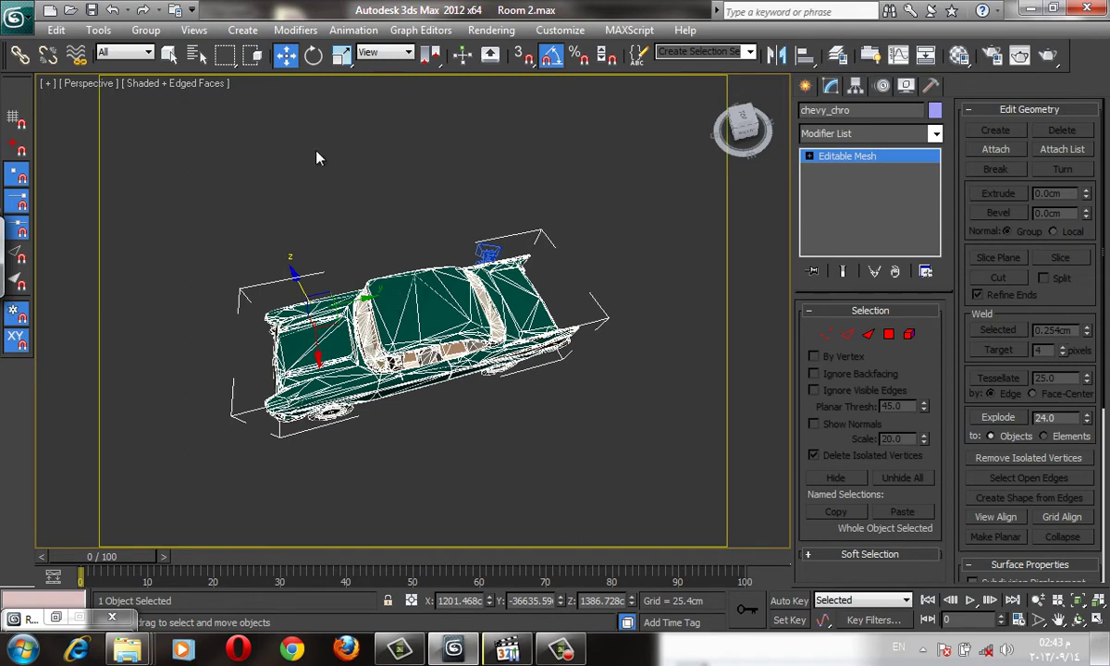
Uniformly scale the car to 10% using numeric scale entry
left_click(341, 56)
right_click(342, 56)
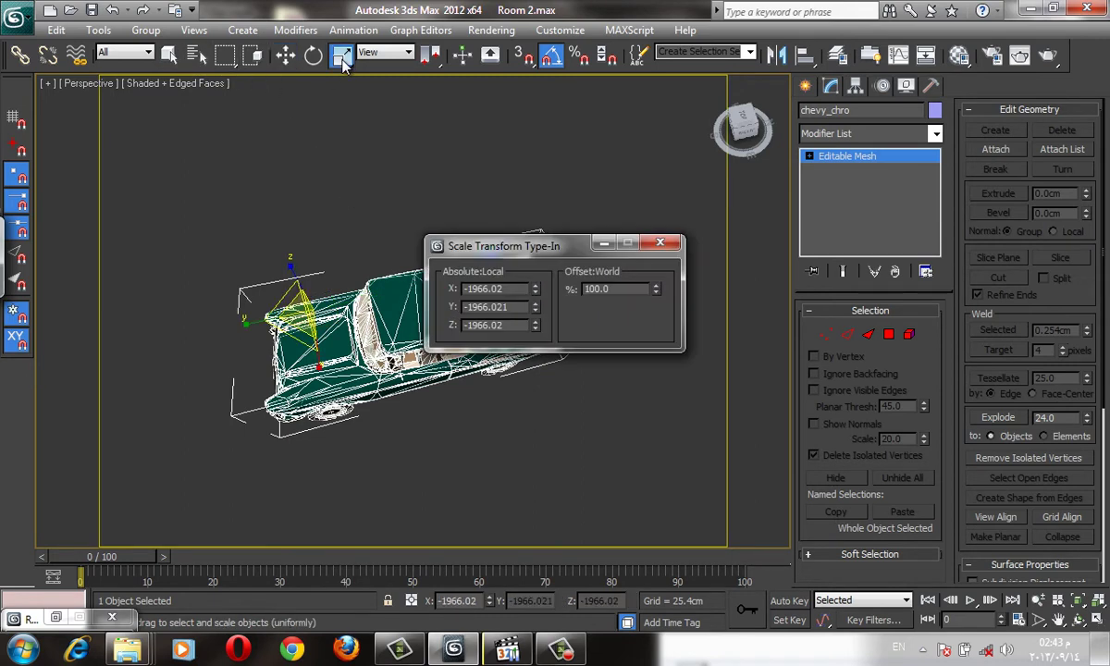
double_click(590, 290)
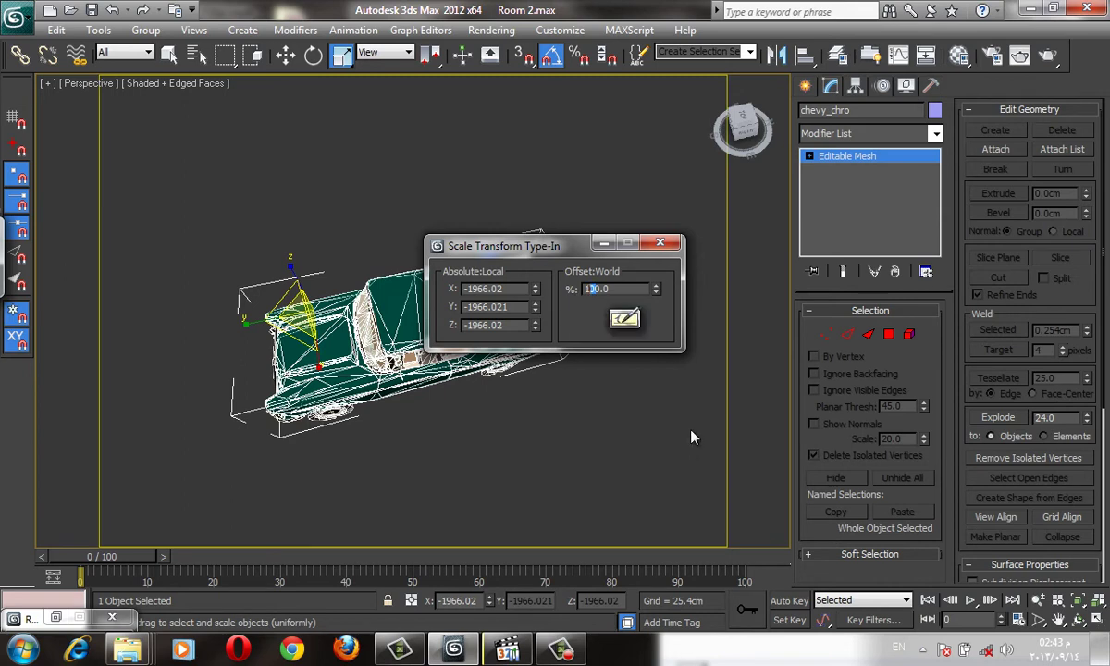
key("BackSpace")
key("Return")
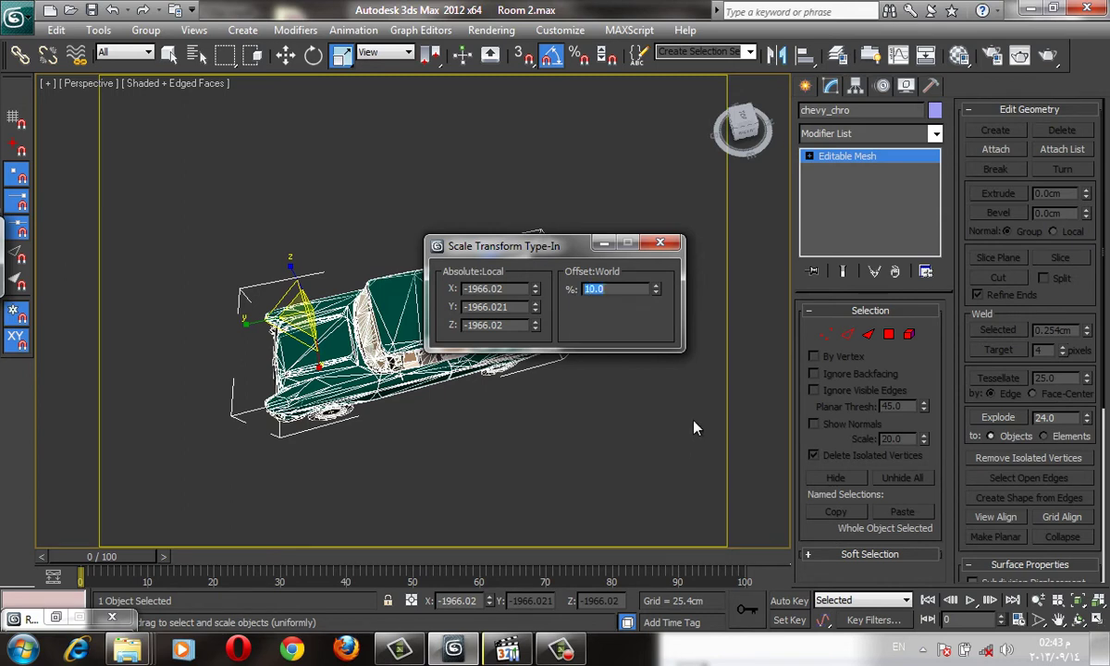
left_click(664, 245)
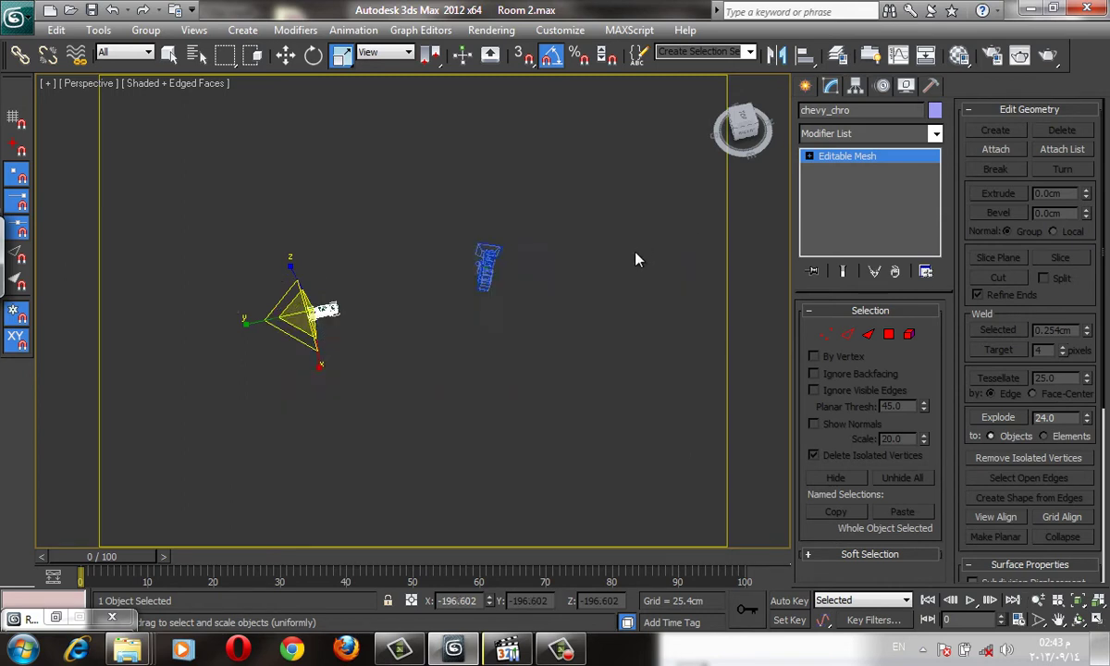
Frame the shrunken car, minimize 3ds Max, and show the Explorer window thumbnails
key("z")
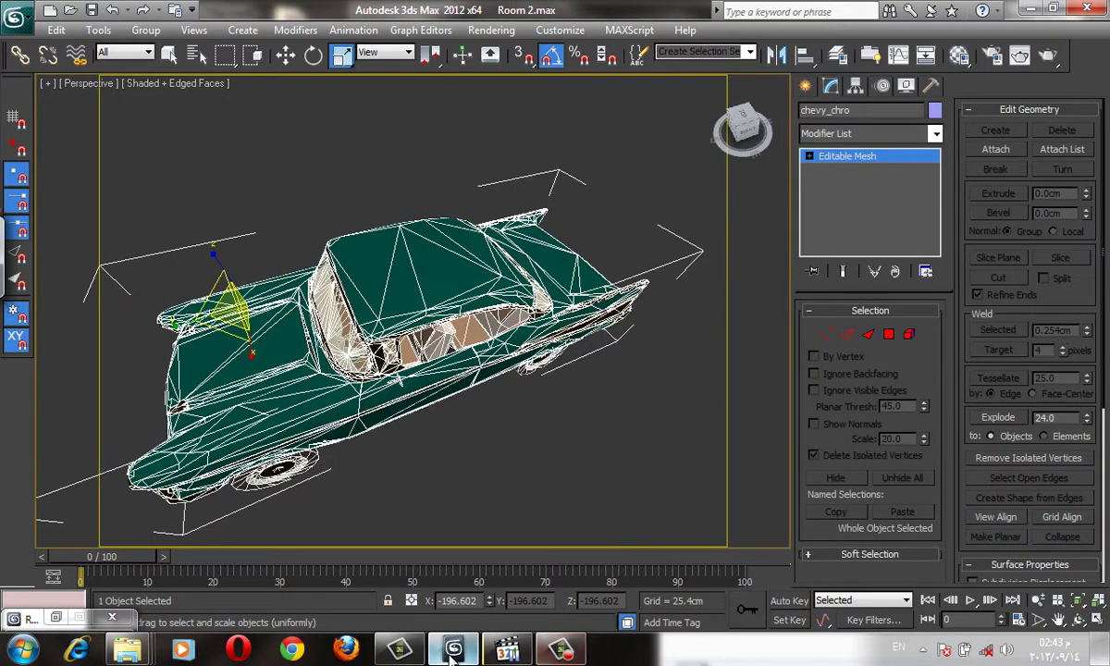
left_click(453, 649)
left_click(400, 650)
mouse_move(127, 649)
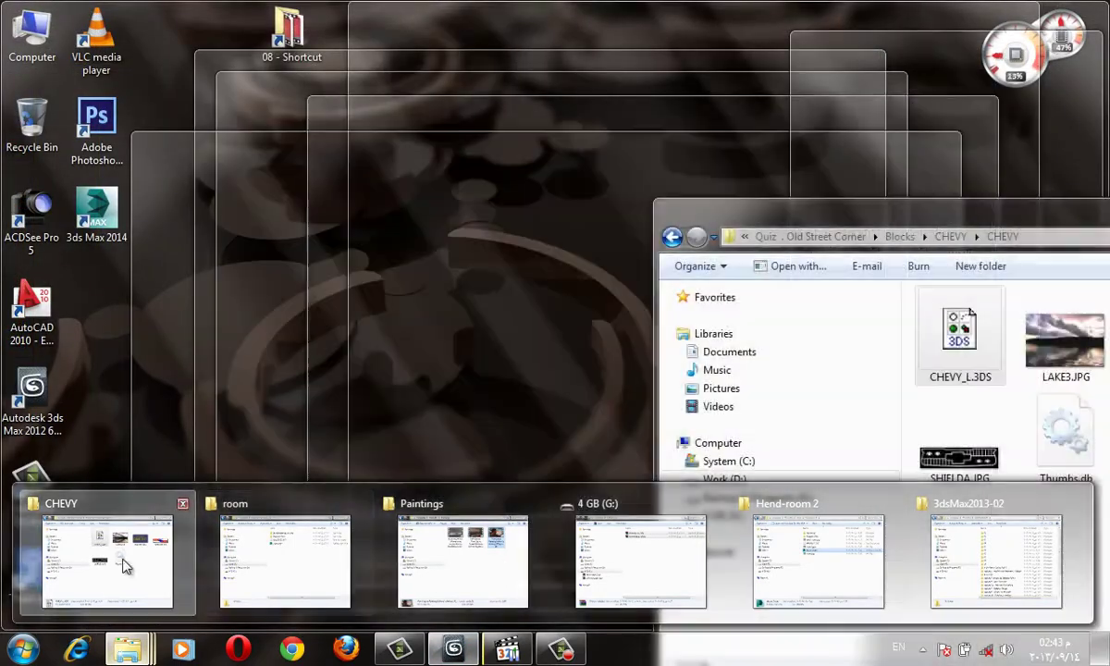
Bring the CHEVY folder window forward, move it left, and go back two folder levels
left_click(124, 565)
left_click(1095, 624)
key("BackSpace")
key("BackSpace")
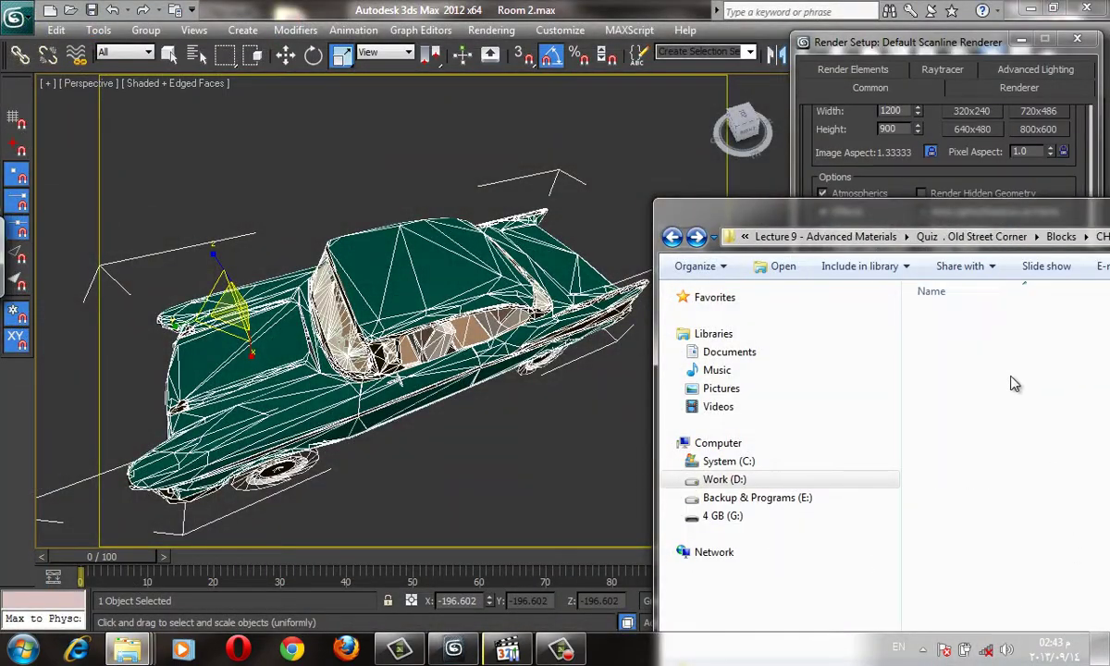
left_click_drag(1004, 217, 532, 135)
key("BackSpace")
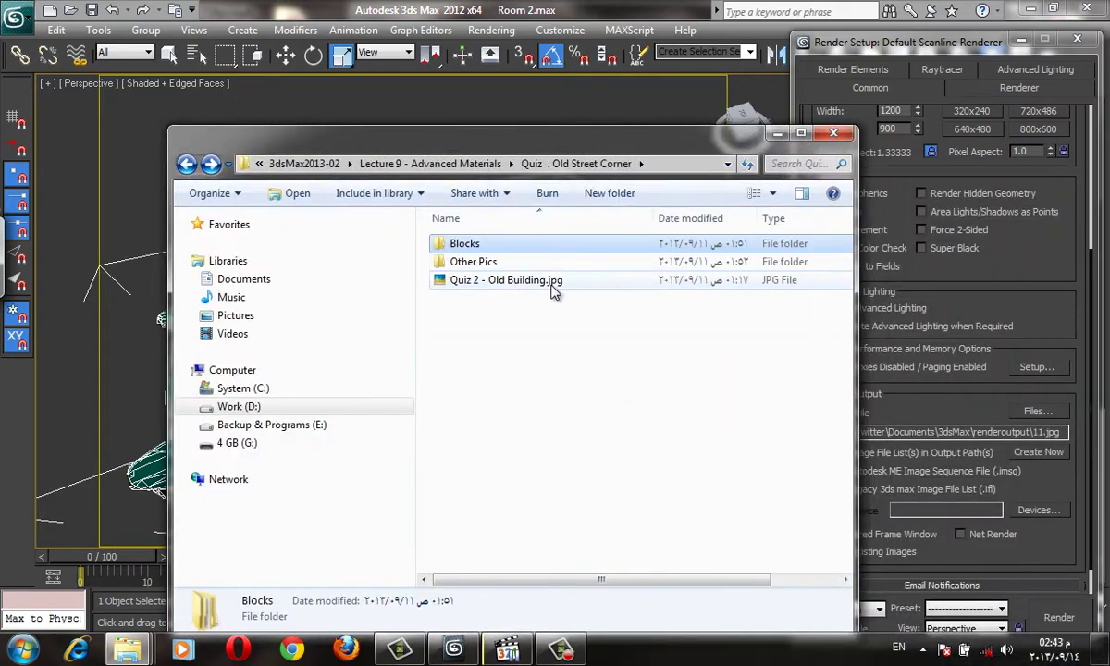
Open Quiz 2 - Old Building.jpg in Picasa and zoom in to study it
double_click(591, 283)
scroll(612, 344, "up", 2)
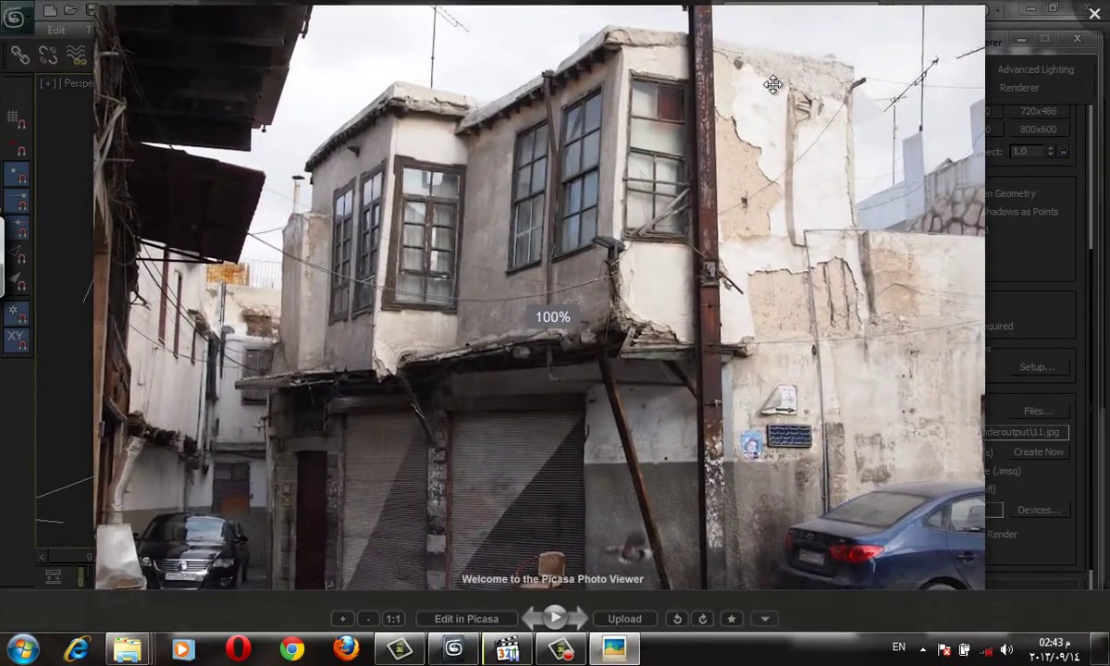
scroll(720, 171, "up", 1)
scroll(814, 243, "up", 1)
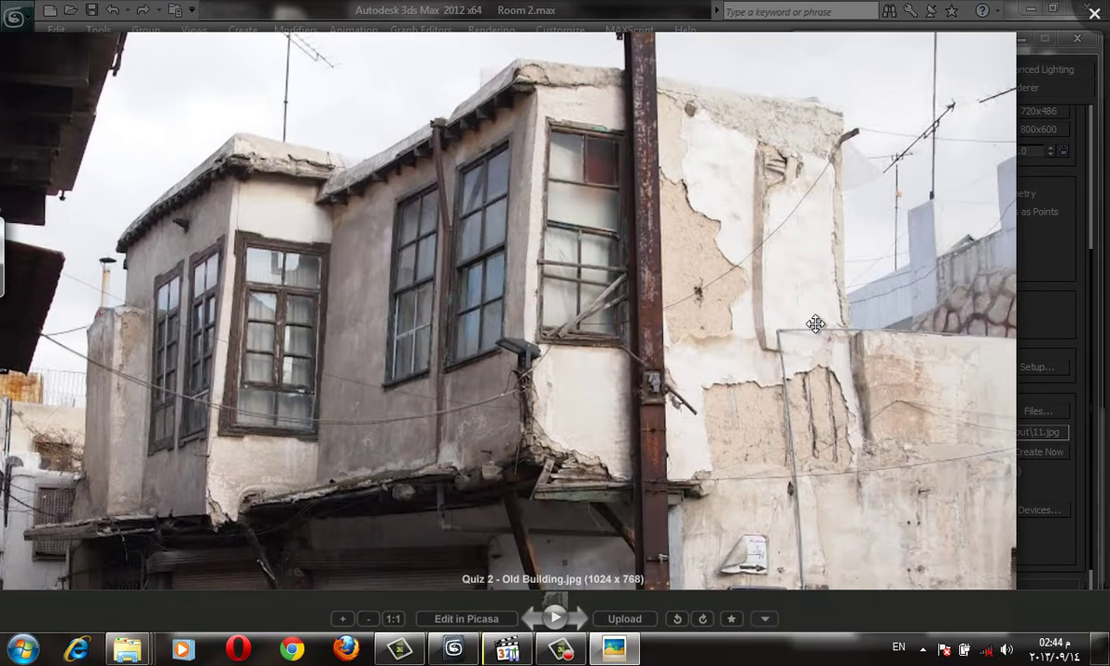
key("Escape")
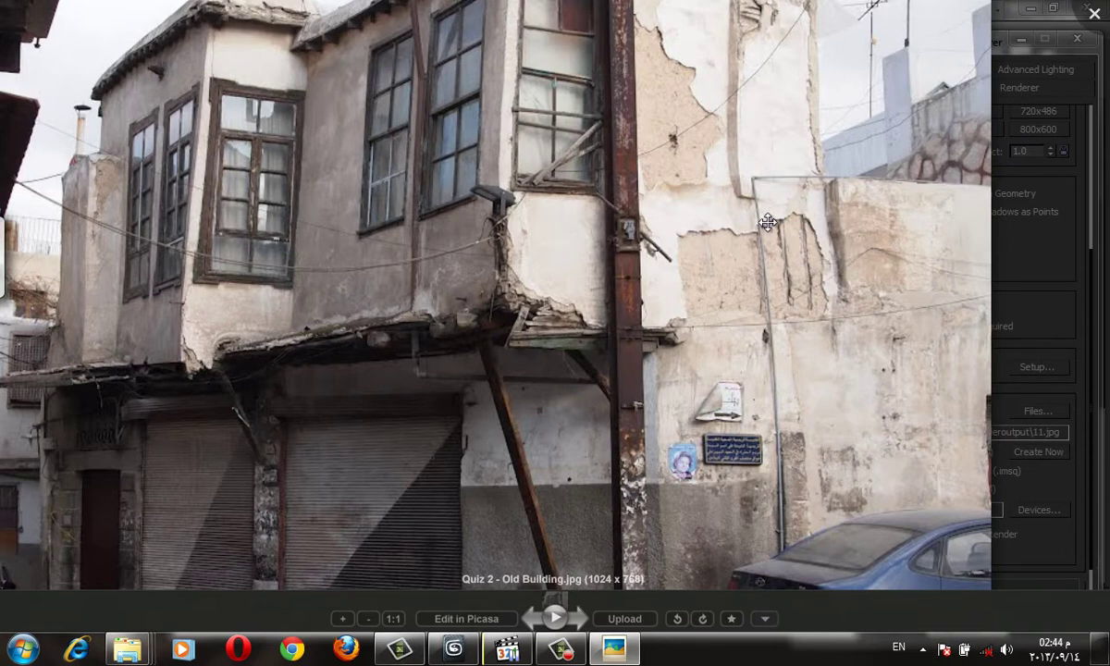
scroll(703, 244, "up", 2)
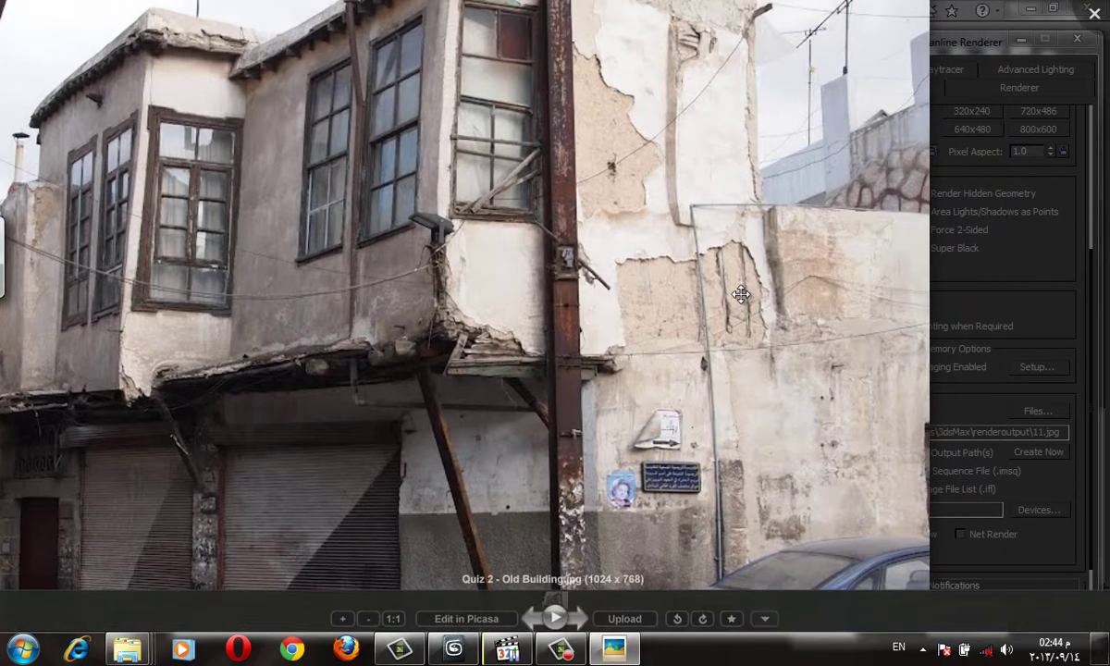
scroll(717, 268, "up", 2)
scroll(738, 297, "up", 1)
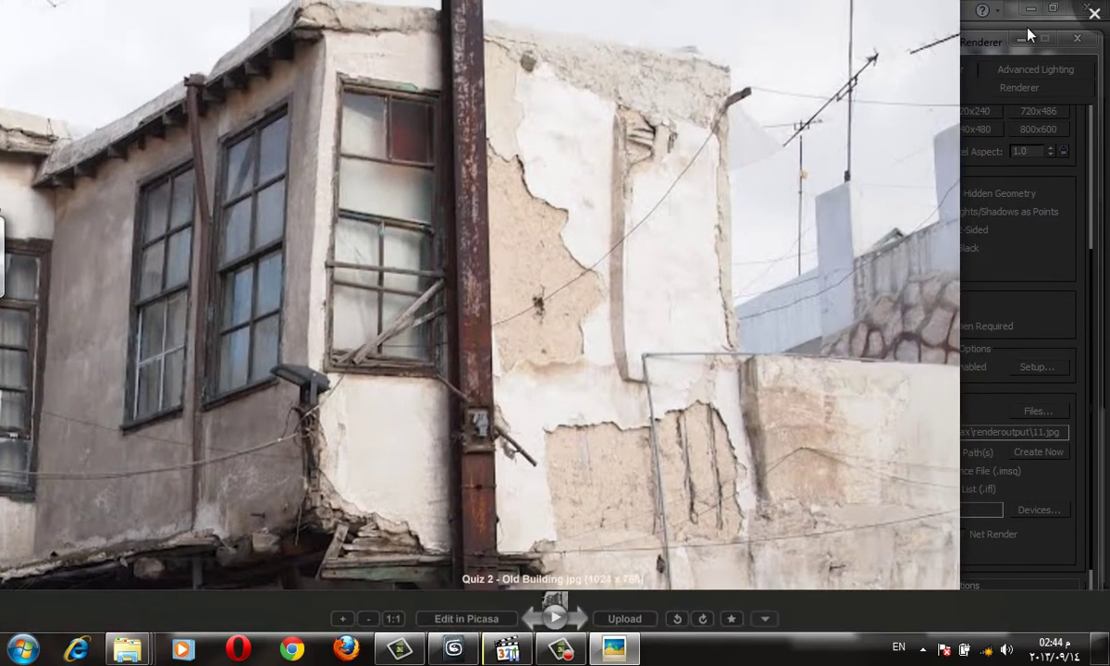
Close the photo viewer and set the 3ds Max Create panel to Standard Primitives
left_click(1095, 13)
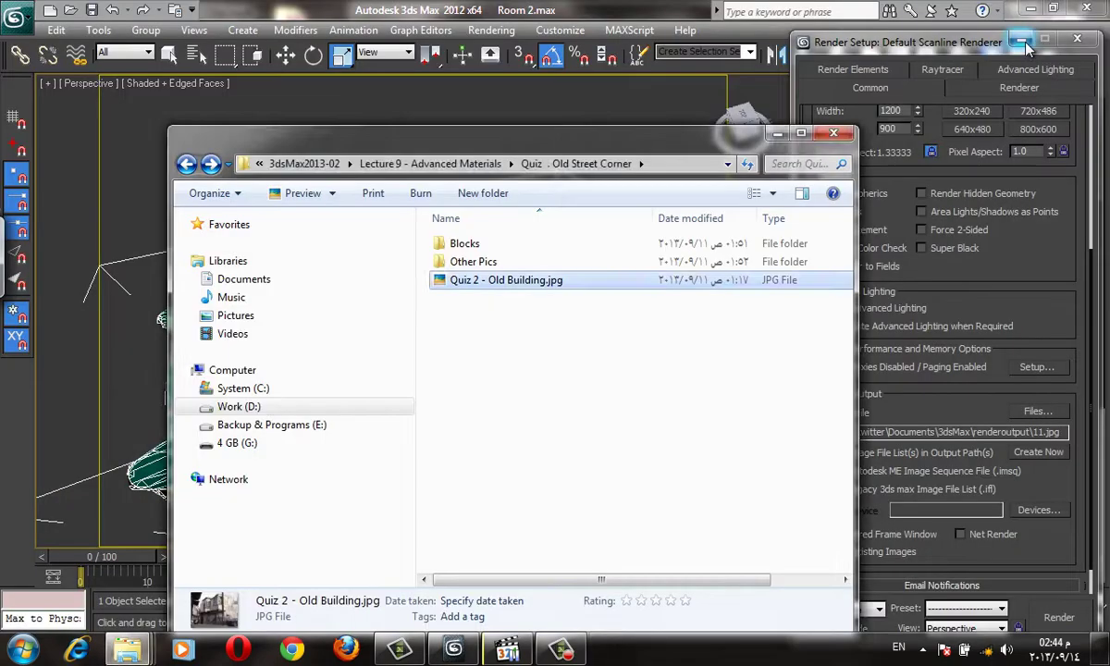
left_click(878, 162)
left_click(801, 86)
scroll(570, 302, "down", 5)
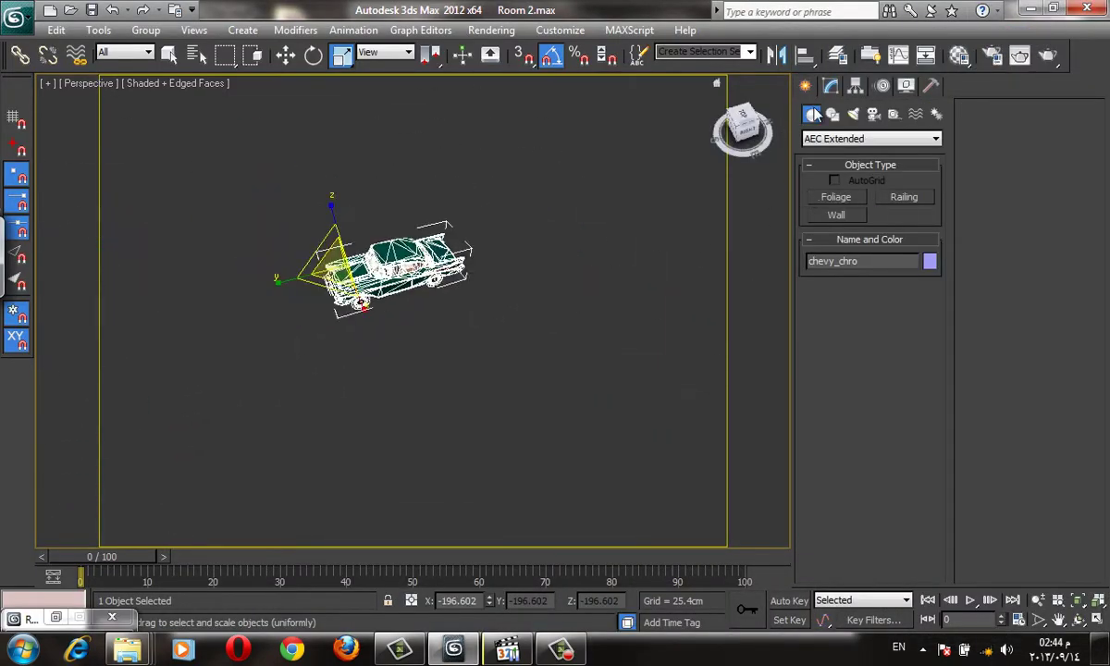
left_click(871, 138)
left_click(856, 151)
Draw Box060, about 9276 x 3358 x 4563, beside the car and open the Modify panel
left_click(835, 197)
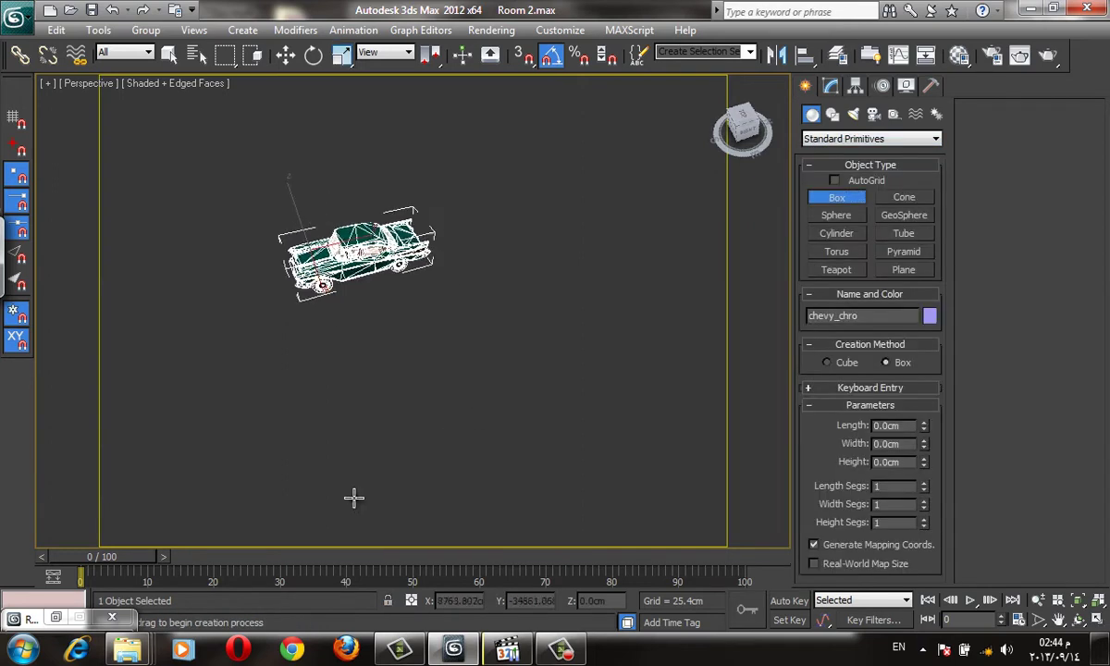
left_click_drag(354, 498, 500, 182)
left_click(503, 111)
key("F4")
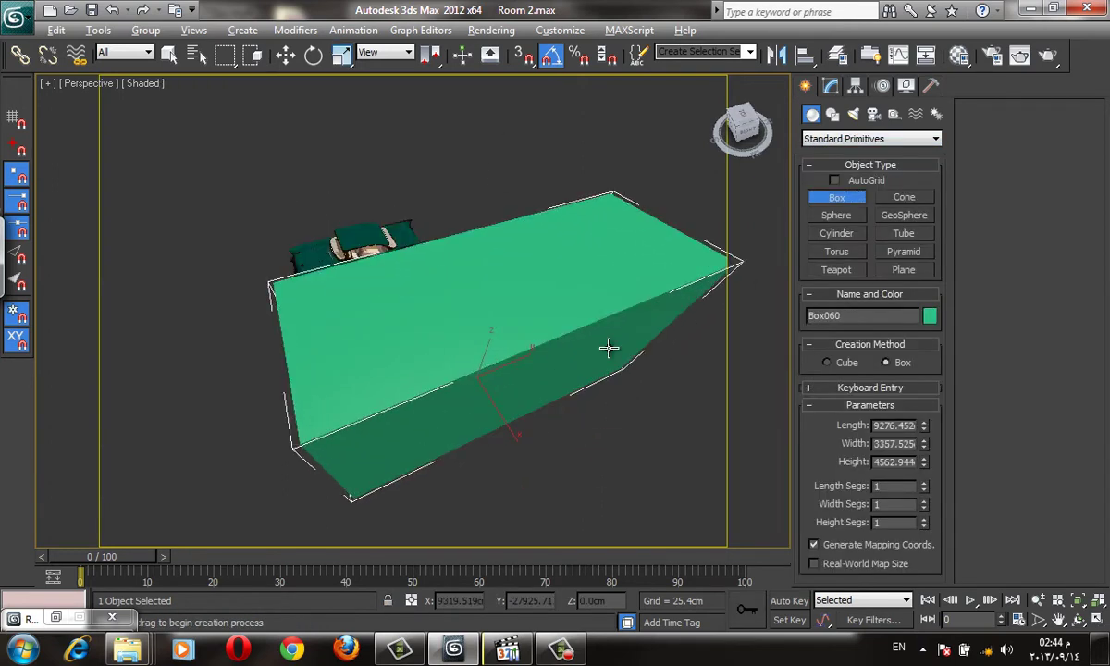
scroll(607, 347, "up", 2)
left_click(831, 85)
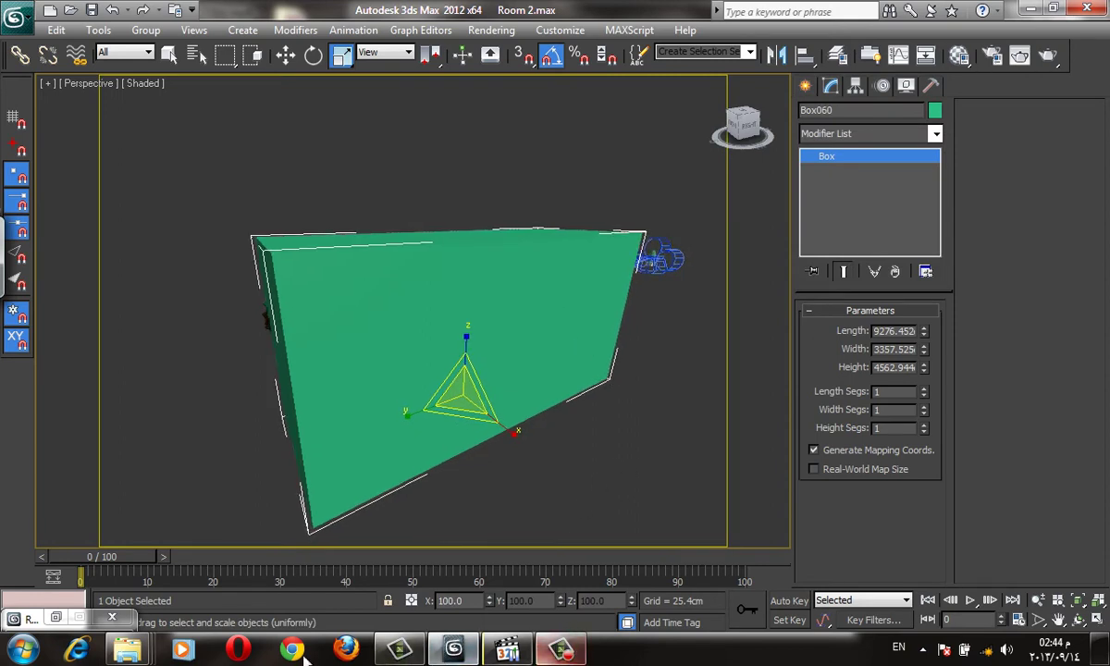
mouse_move(127, 649)
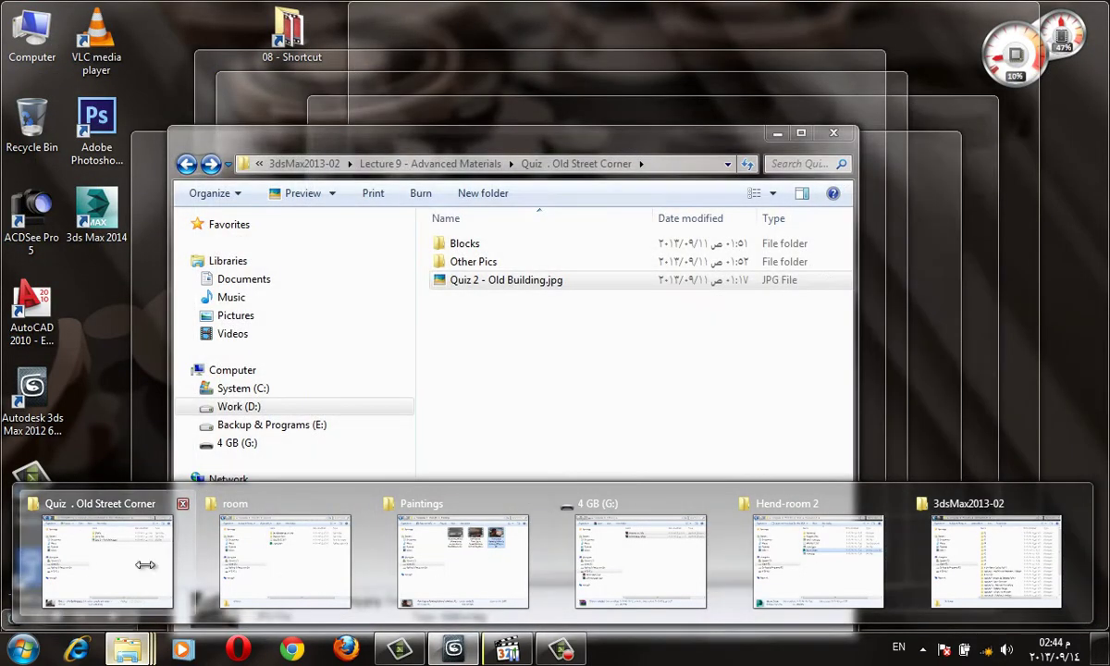
Reopen the Old Building photo, zoom in, and pan to the storefronts
left_click(106, 560)
double_click(635, 287)
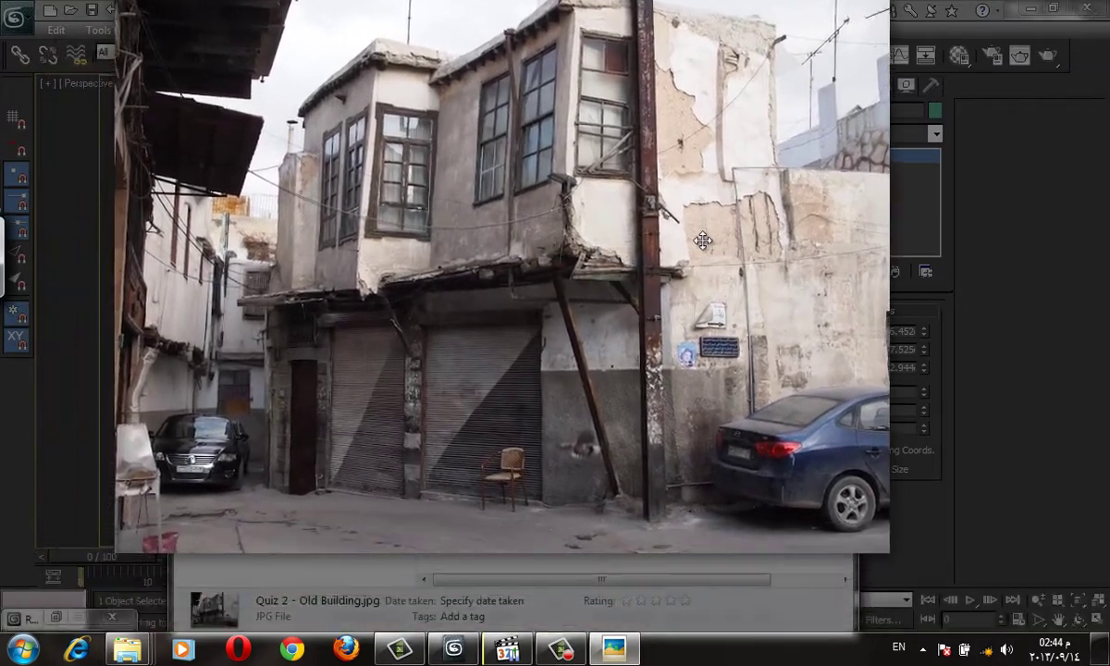
scroll(596, 393, "up", 1)
scroll(597, 393, "up", 1)
scroll(602, 387, "up", 3)
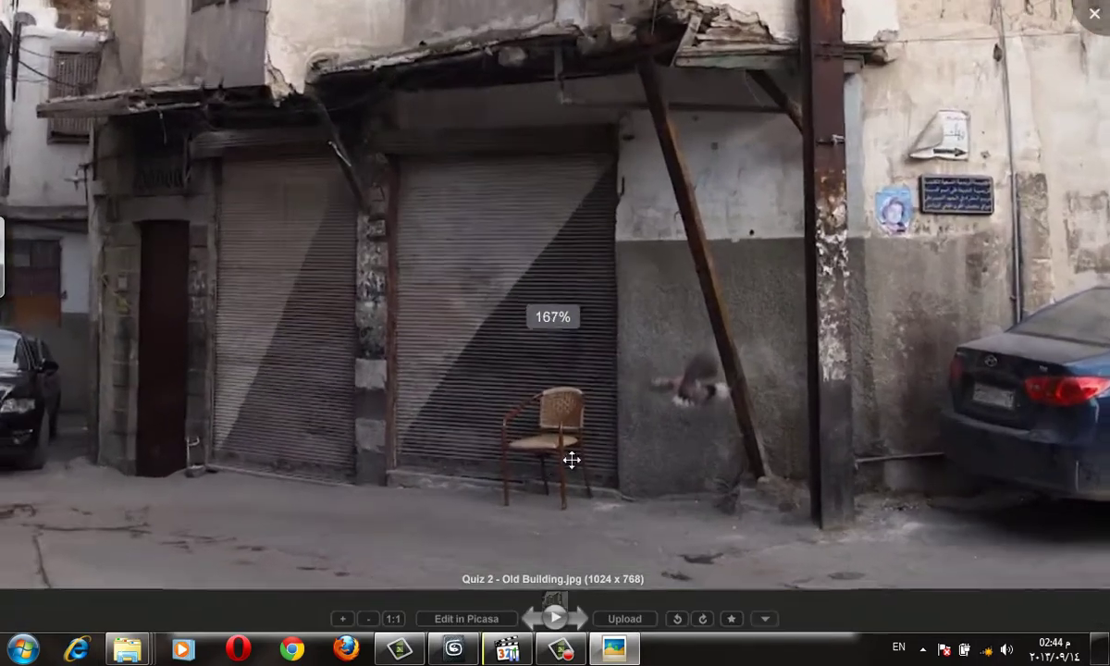
left_click_drag(474, 186, 590, 190)
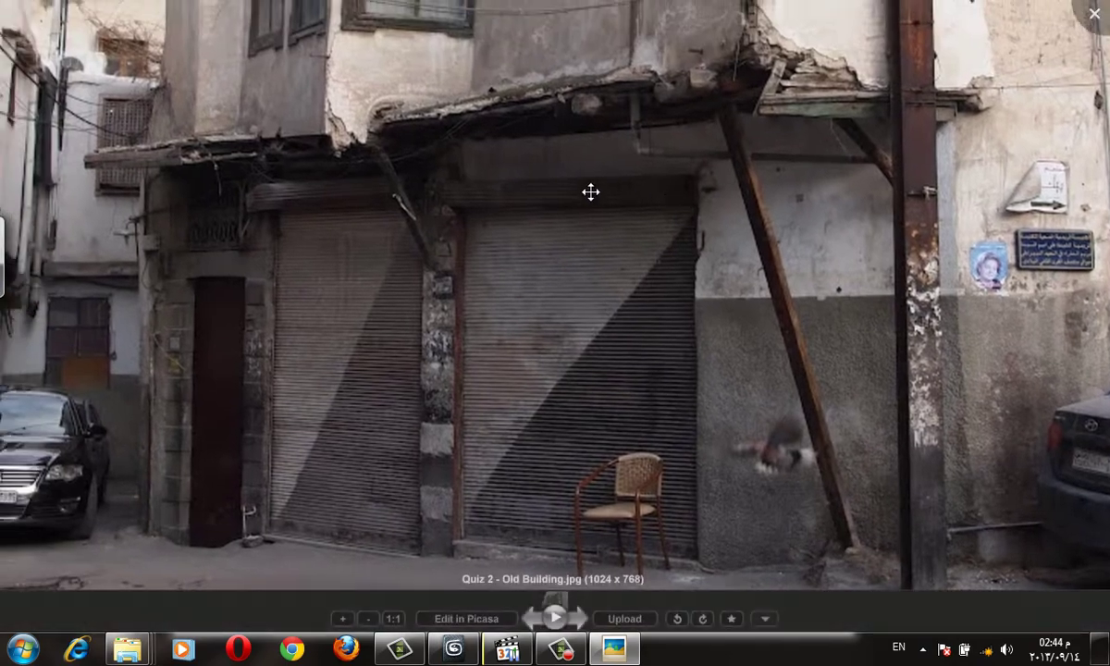
left_click_drag(473, 302, 541, 348)
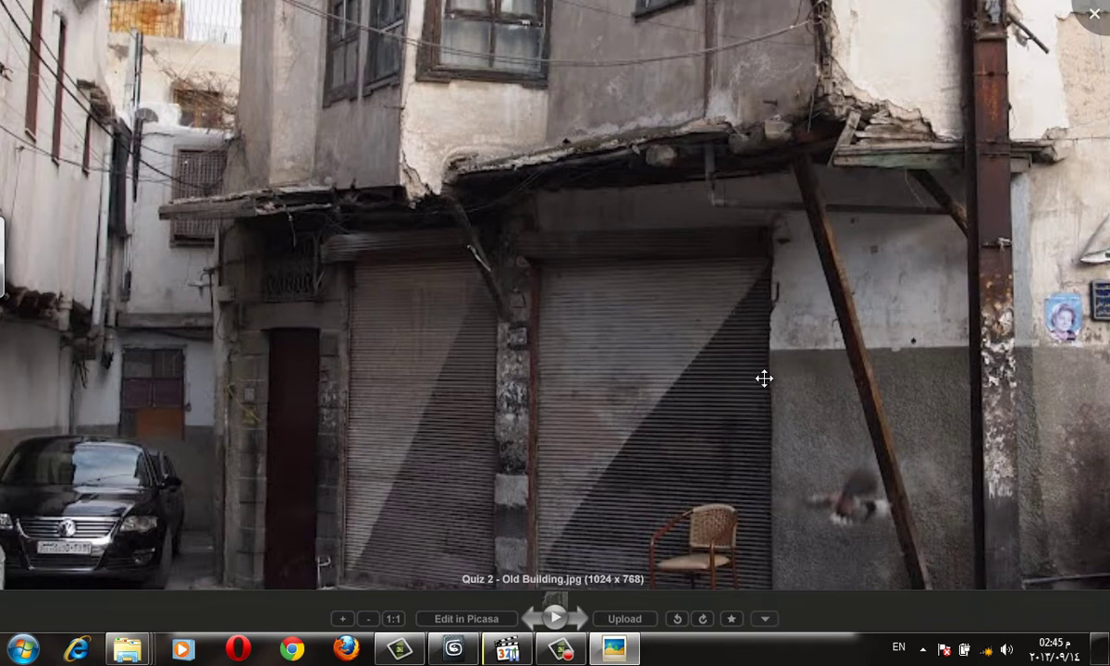
left_click_drag(675, 394, 719, 424)
Zoom and pan across the photo to the lower building and cars, then close Picasa
scroll(718, 408, "down", 3)
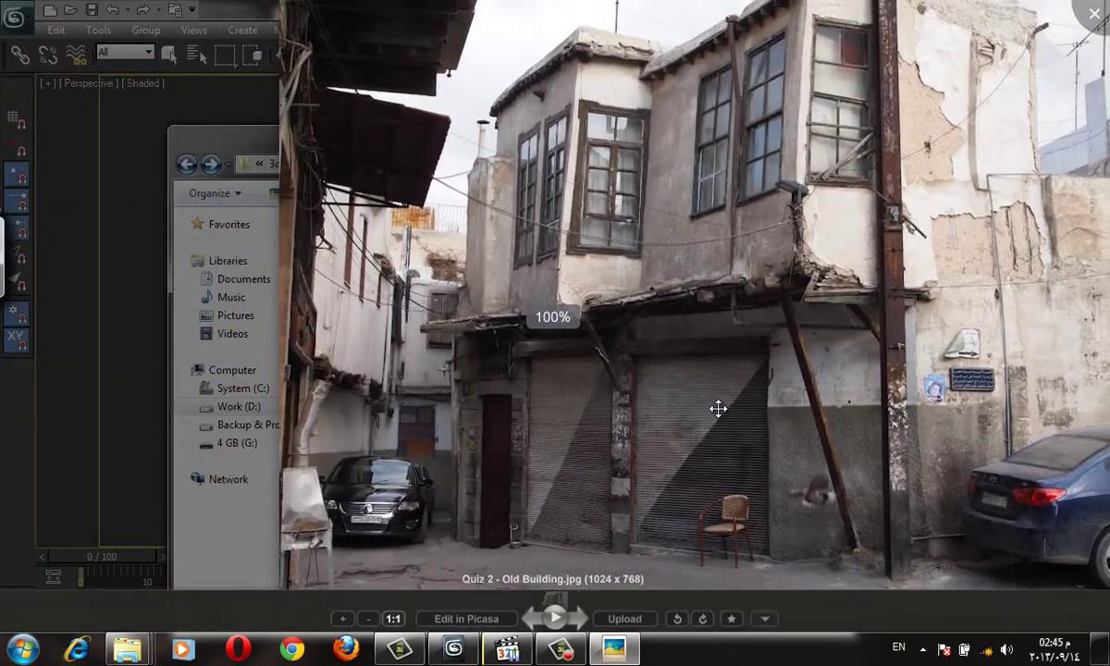
left_click_drag(687, 422, 660, 411)
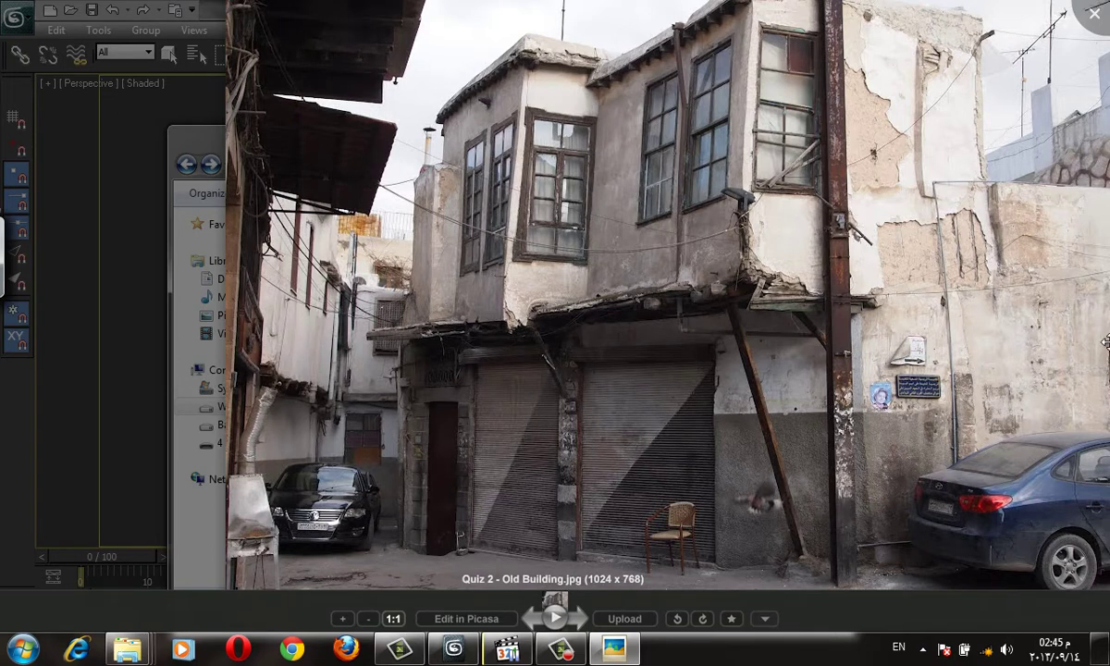
left_click_drag(1062, 340, 1057, 341)
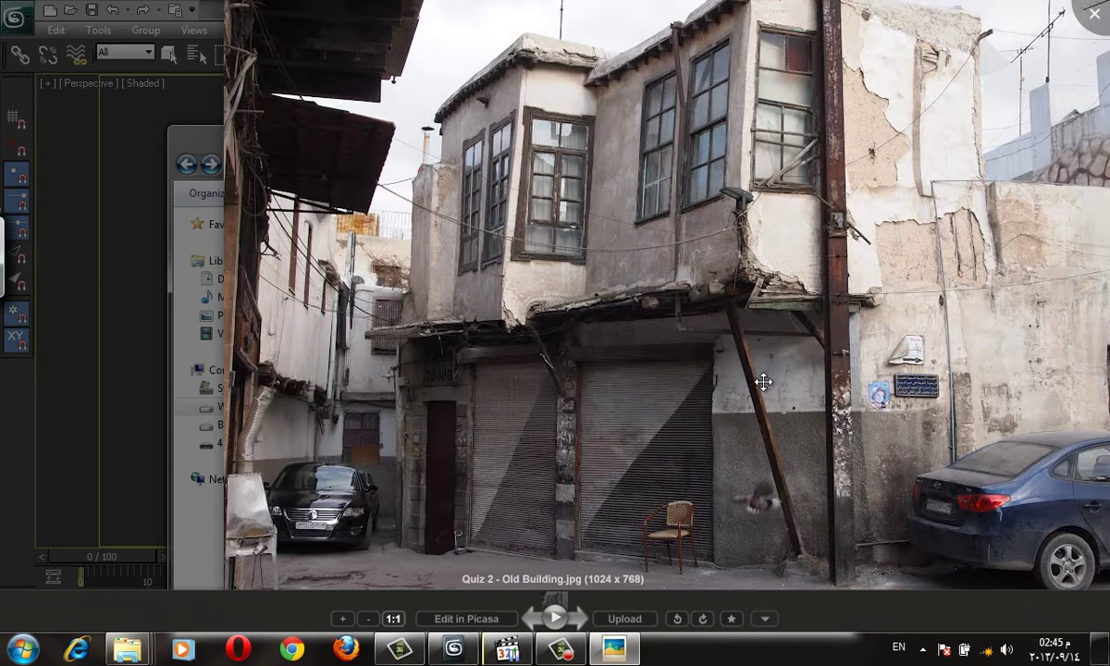
scroll(750, 399, "up", 1)
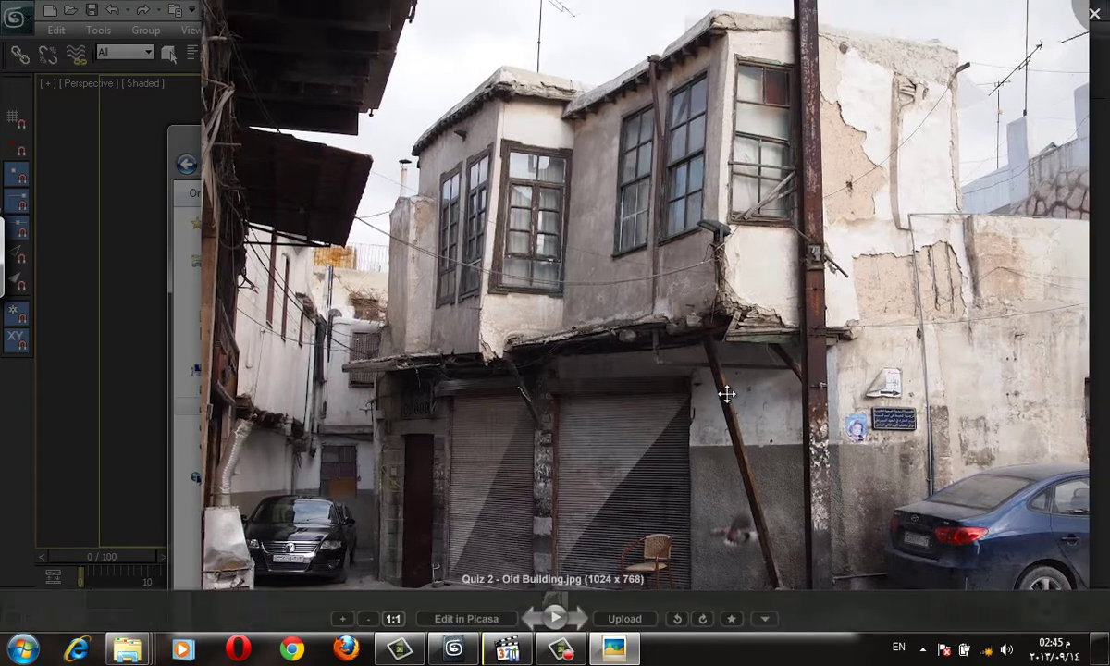
scroll(606, 227, "up", 1)
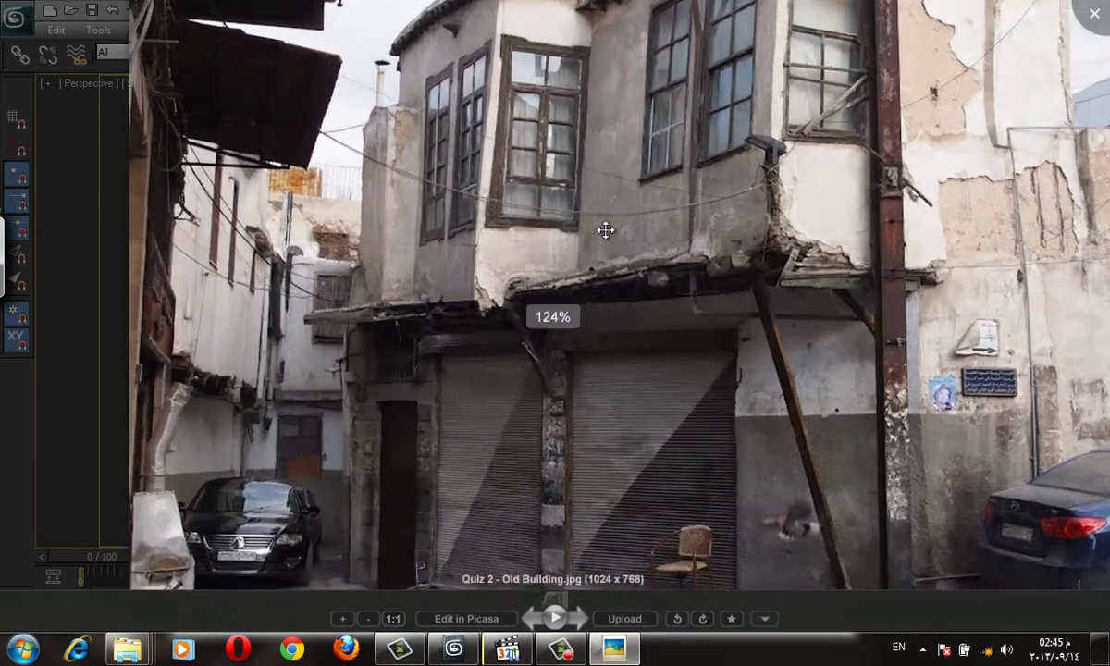
scroll(740, 586, "up", 1)
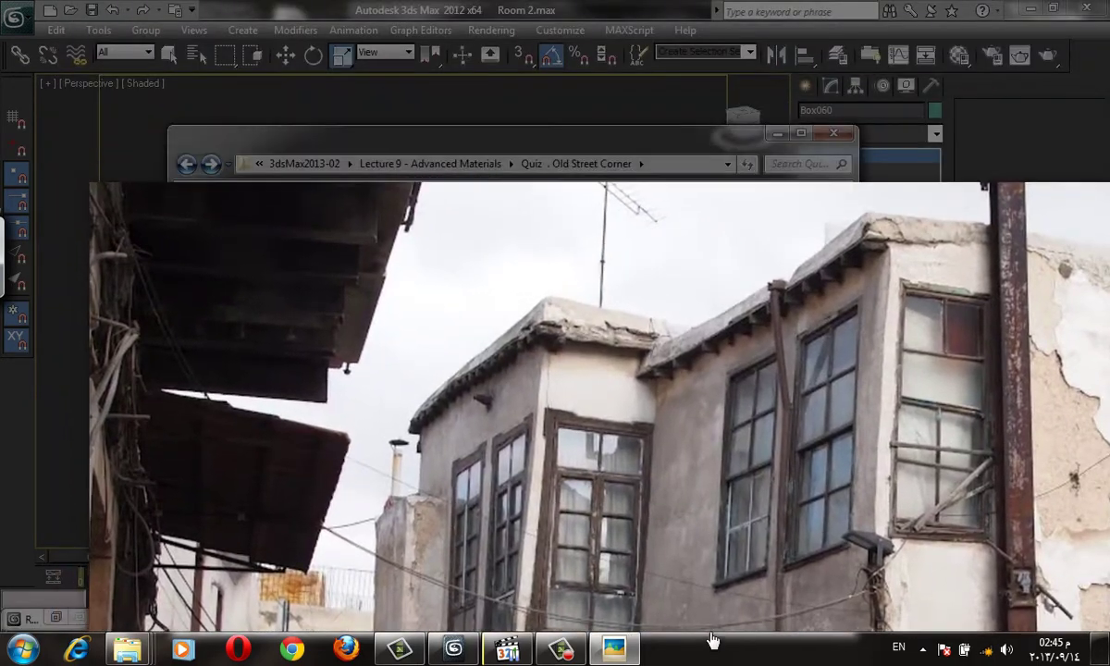
scroll(598, 189, "up", 1)
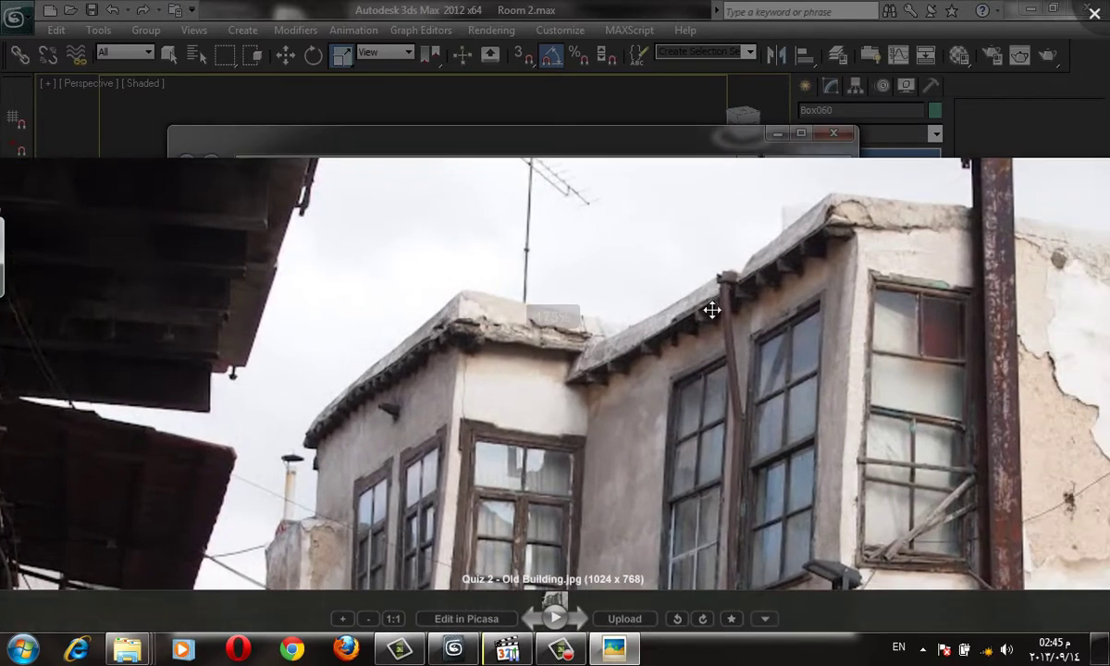
scroll(711, 354, "down", 2)
scroll(694, 359, "down", 2)
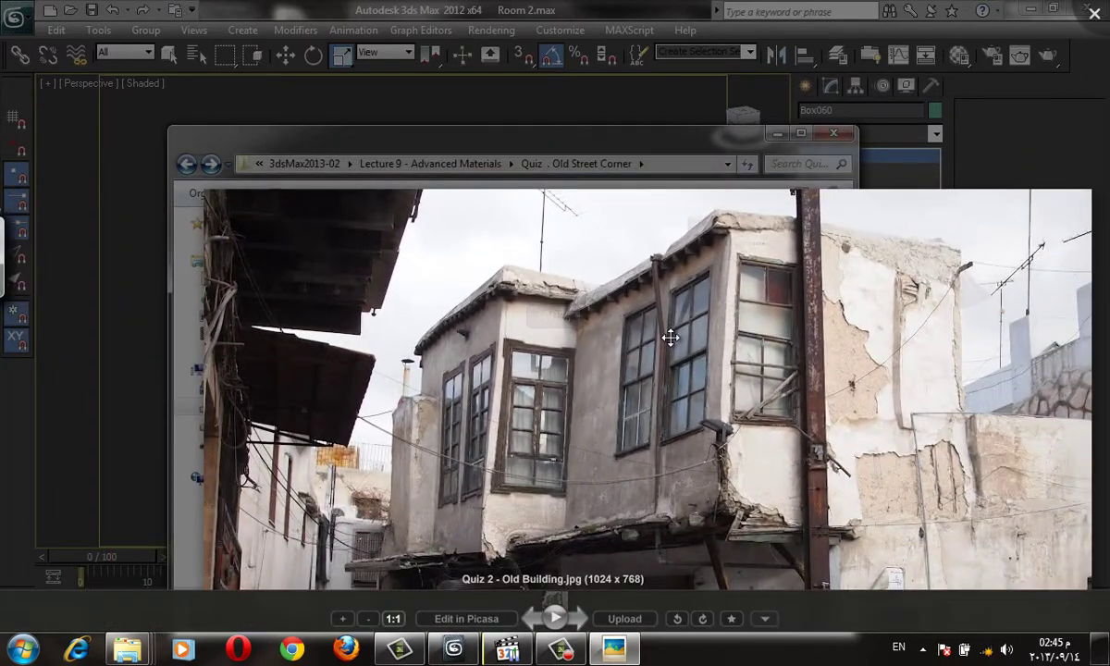
mouse_move(659, 339)
left_mouse_down()
mouse_move(602, 293)
mouse_move(580, 220)
mouse_move(585, 179)
mouse_move(603, 160)
left_mouse_up()
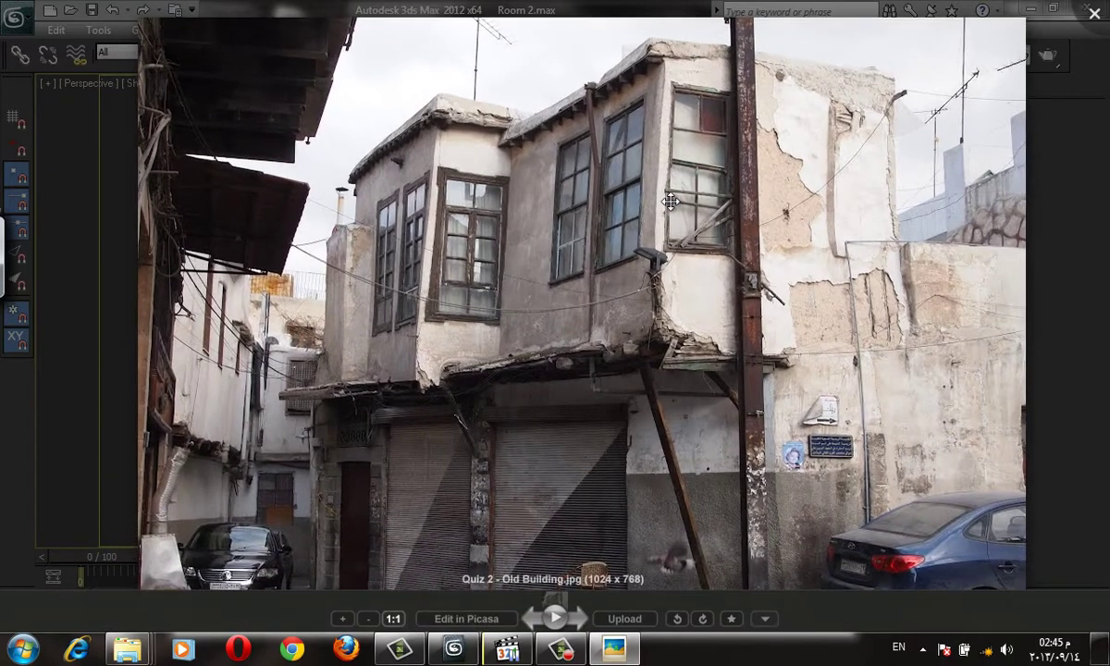
key("Escape")
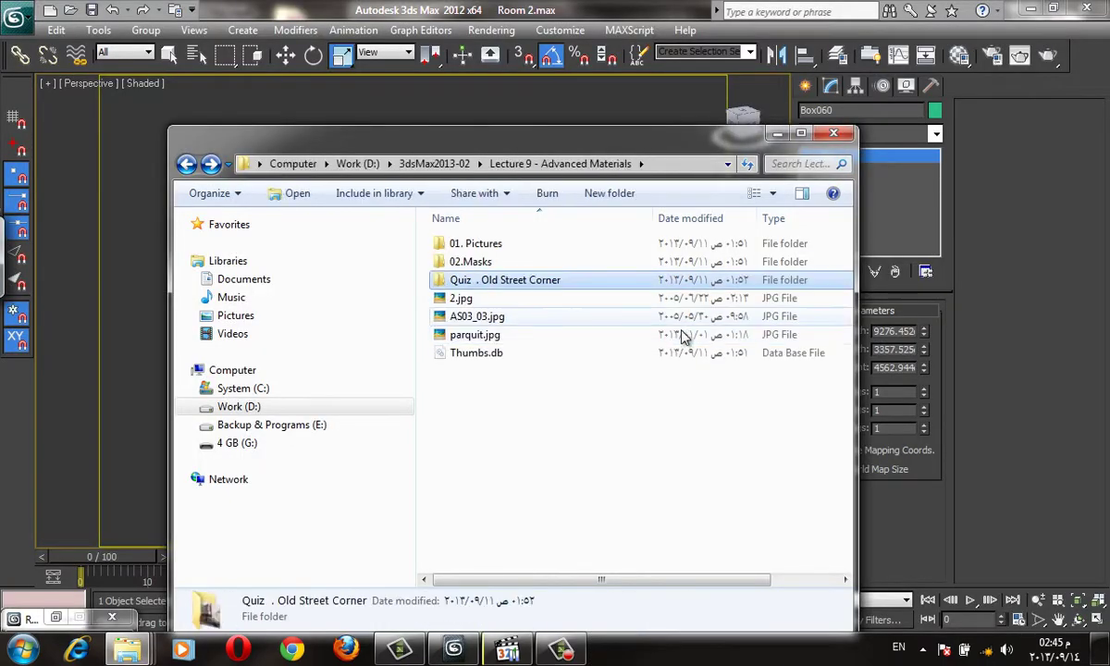